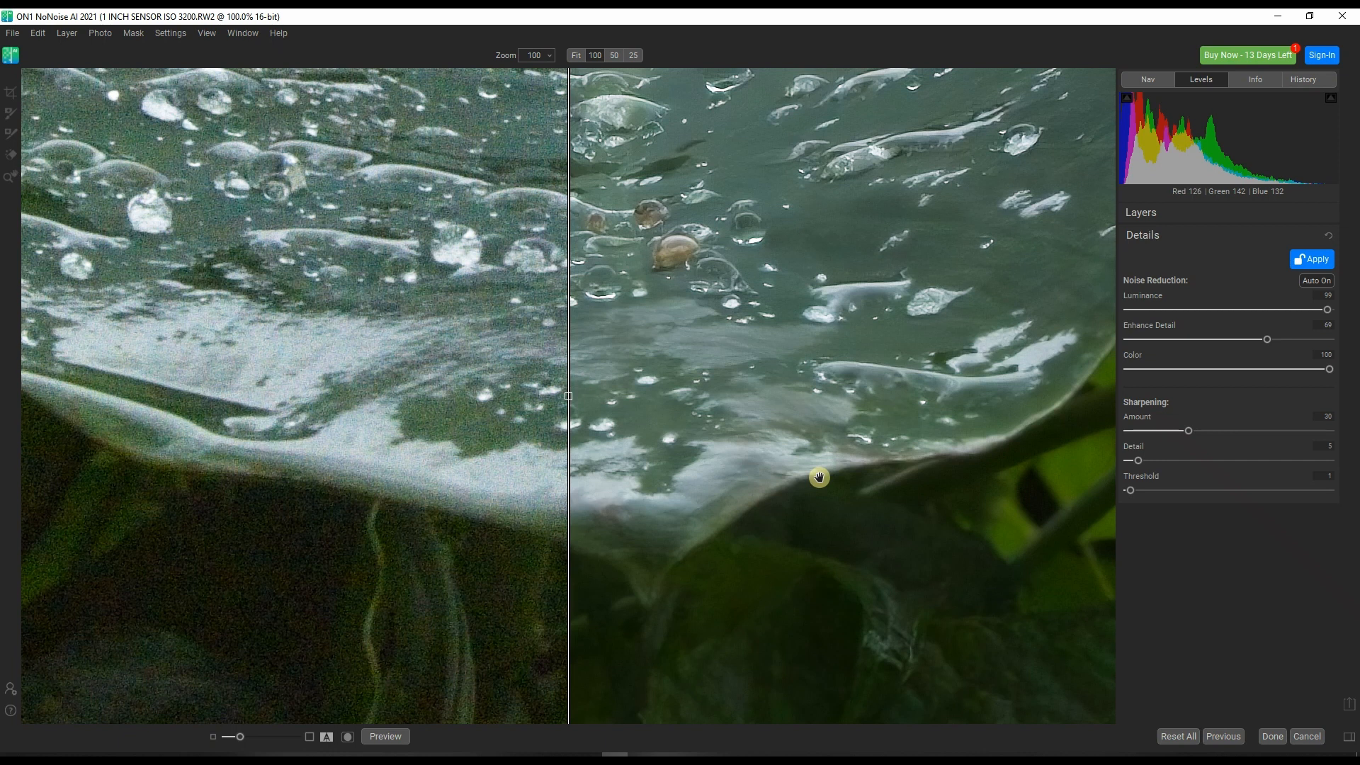
Examine the noise reduction preview along the leaf's lower edge, and close the photo without saving it as DNG.
drag(818, 476, 799, 589)
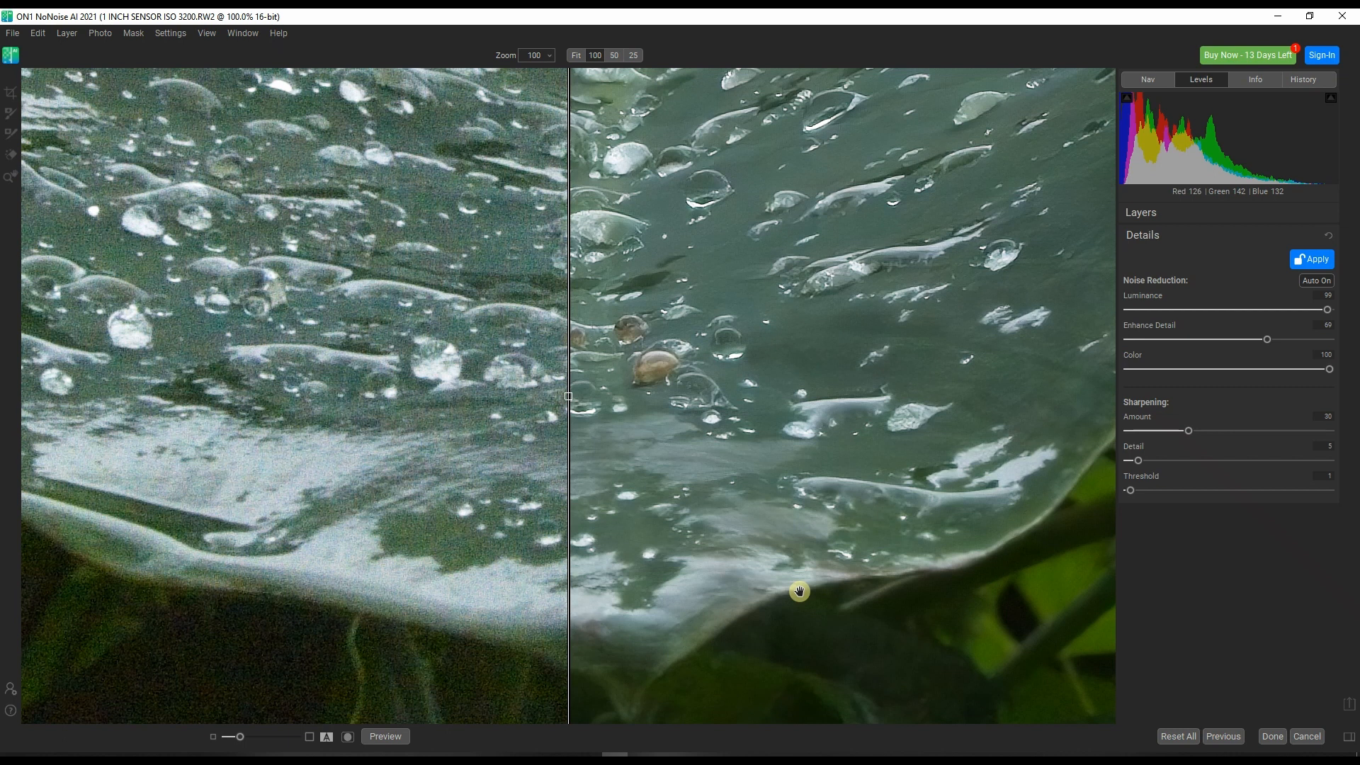
drag(799, 592, 612, 571)
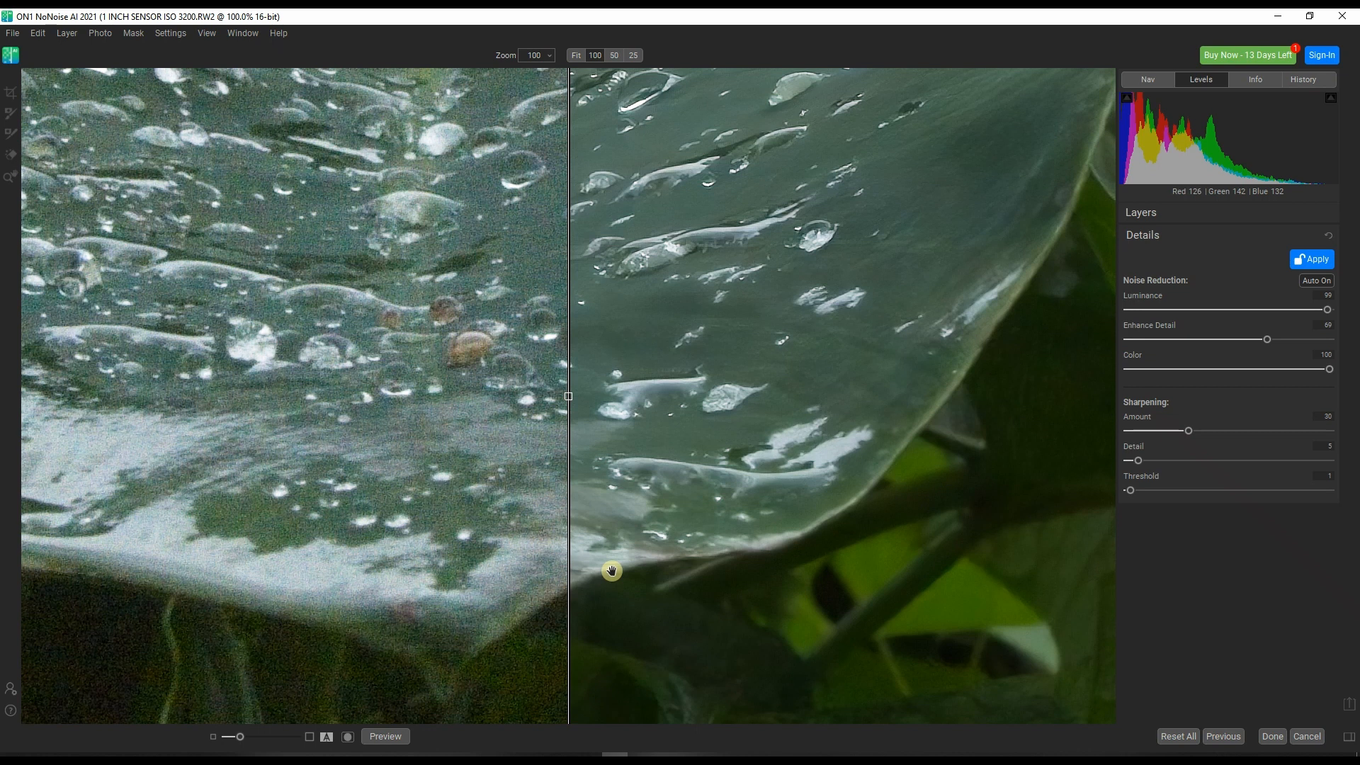
drag(612, 571, 810, 501)
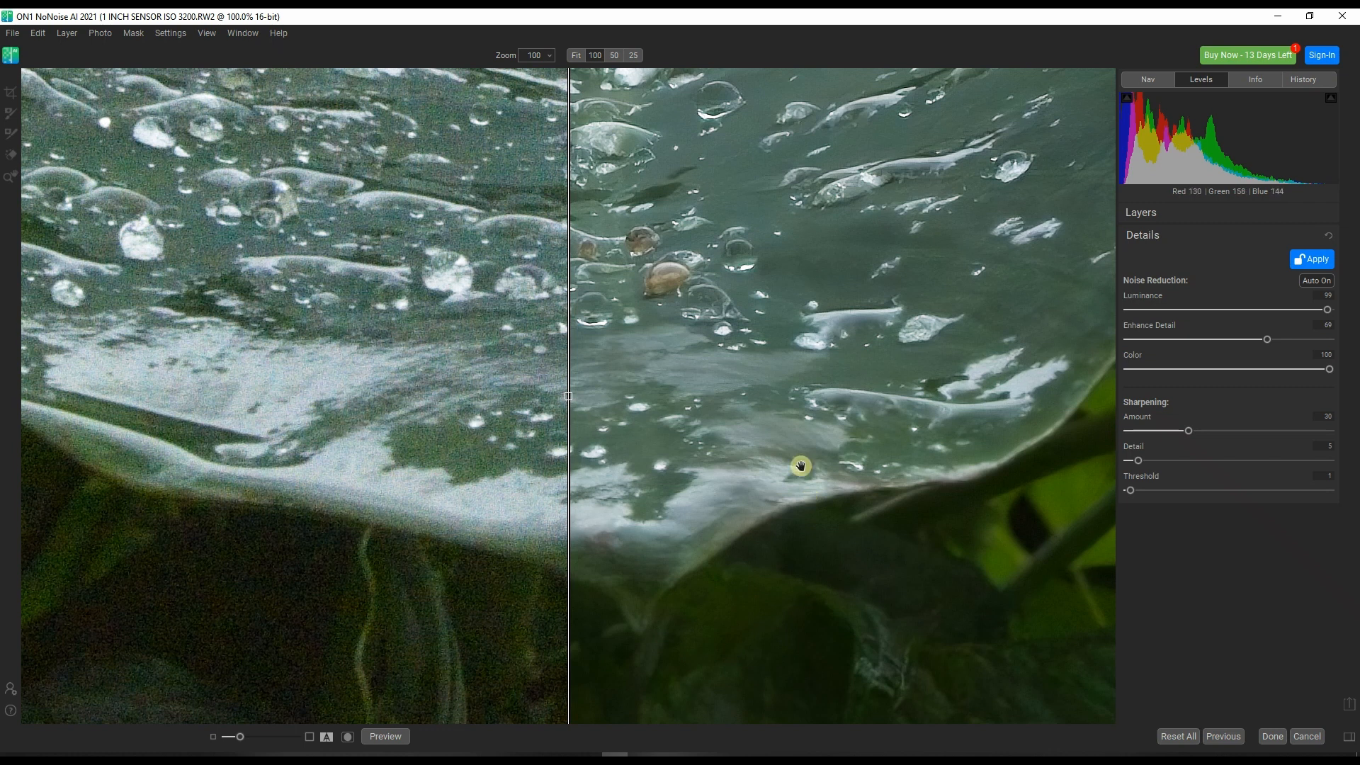
click(1343, 14)
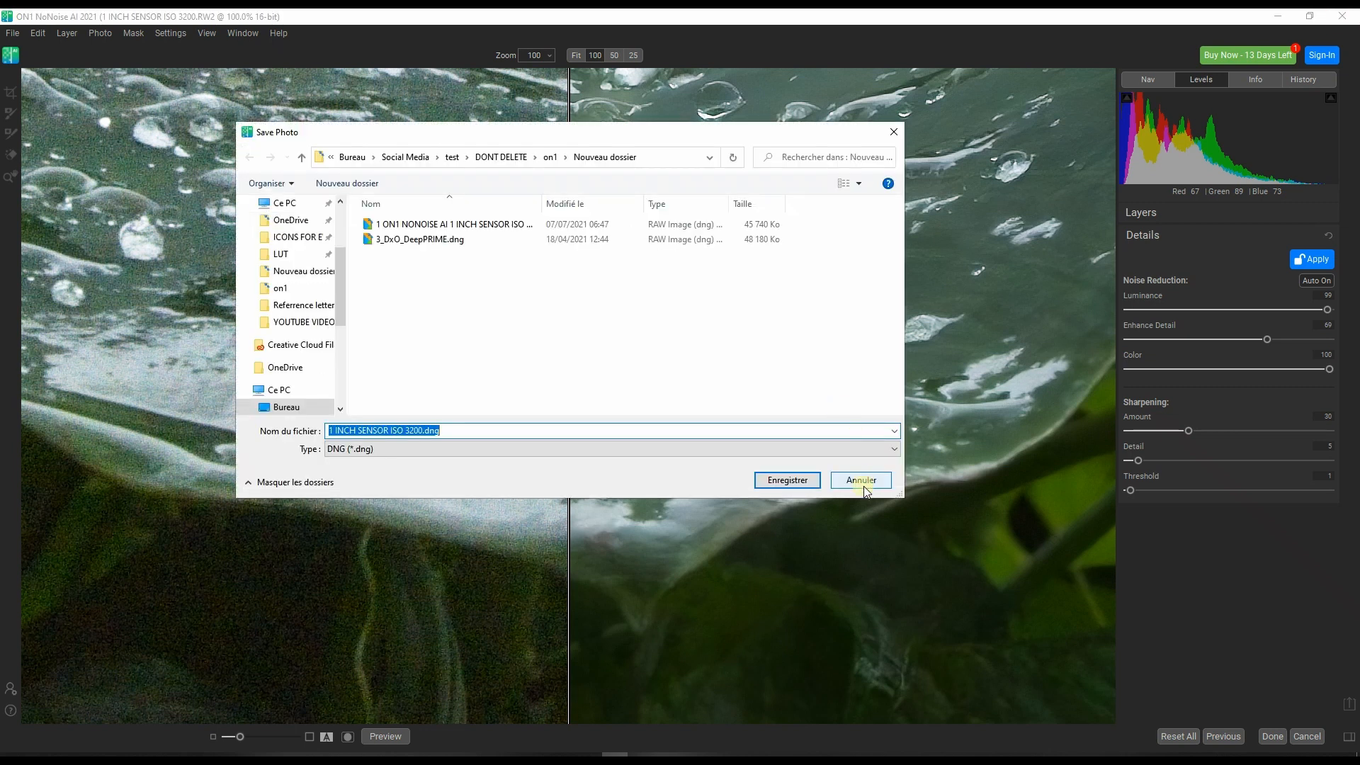
click(861, 480)
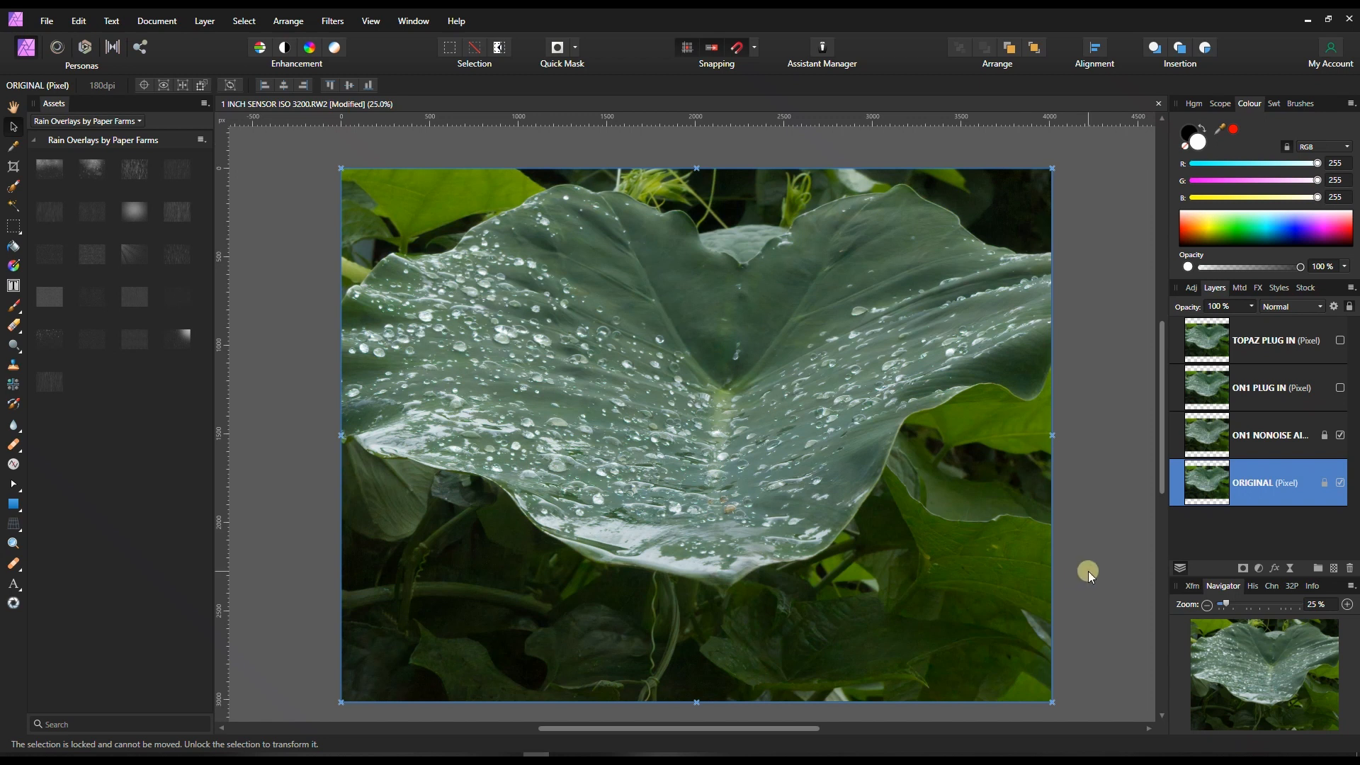
Switch to Affinity Photo, inspect the noise of the ORIGINAL layer in the leaf photo and check its EXIF metadata.
click(1347, 604)
drag(1254, 681, 1250, 704)
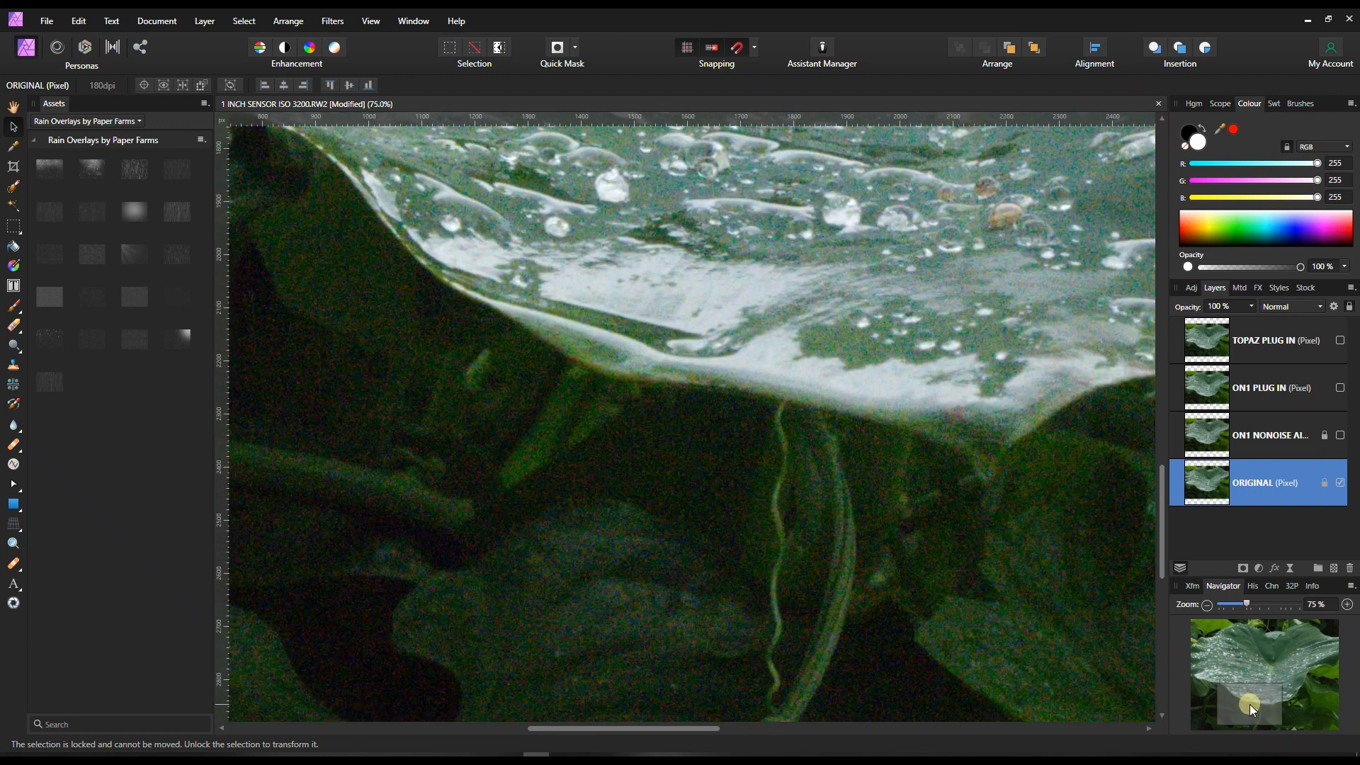
drag(1245, 603, 1266, 605)
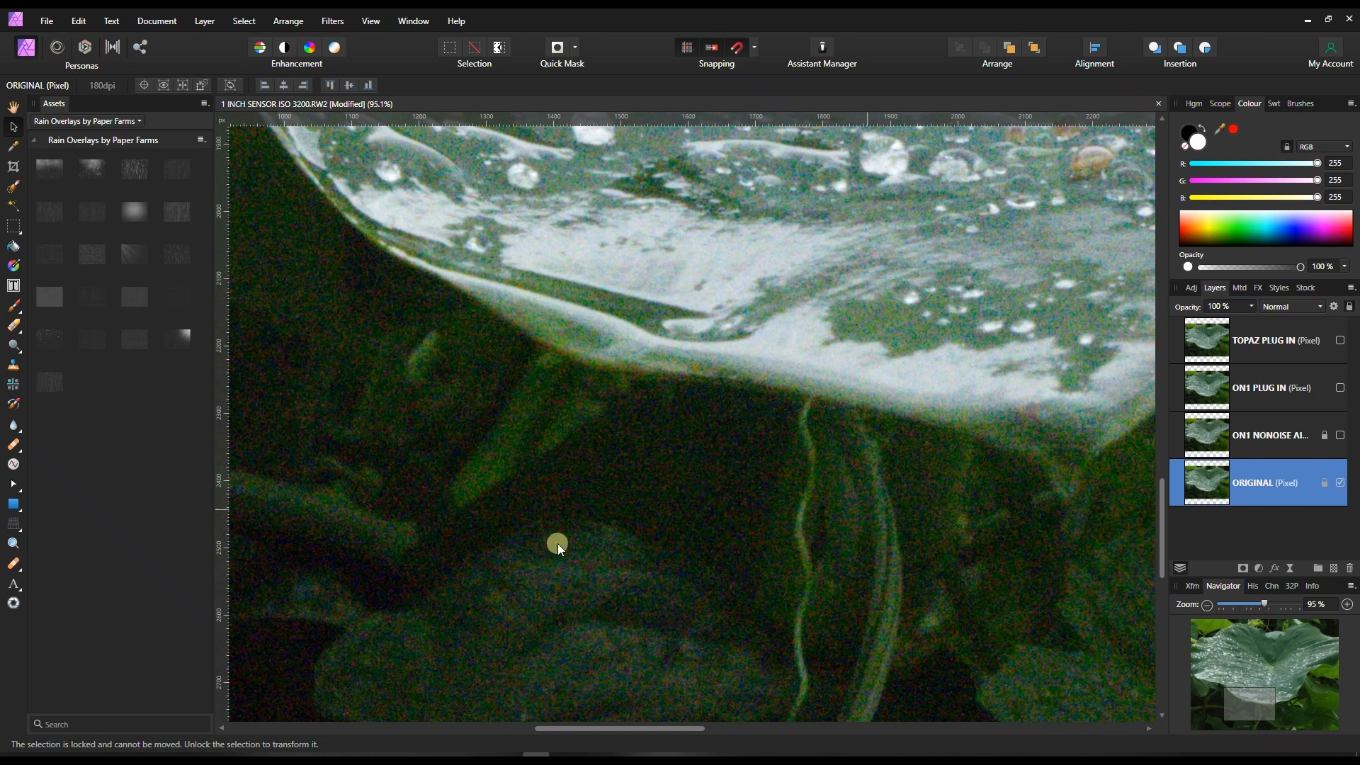
click(1246, 287)
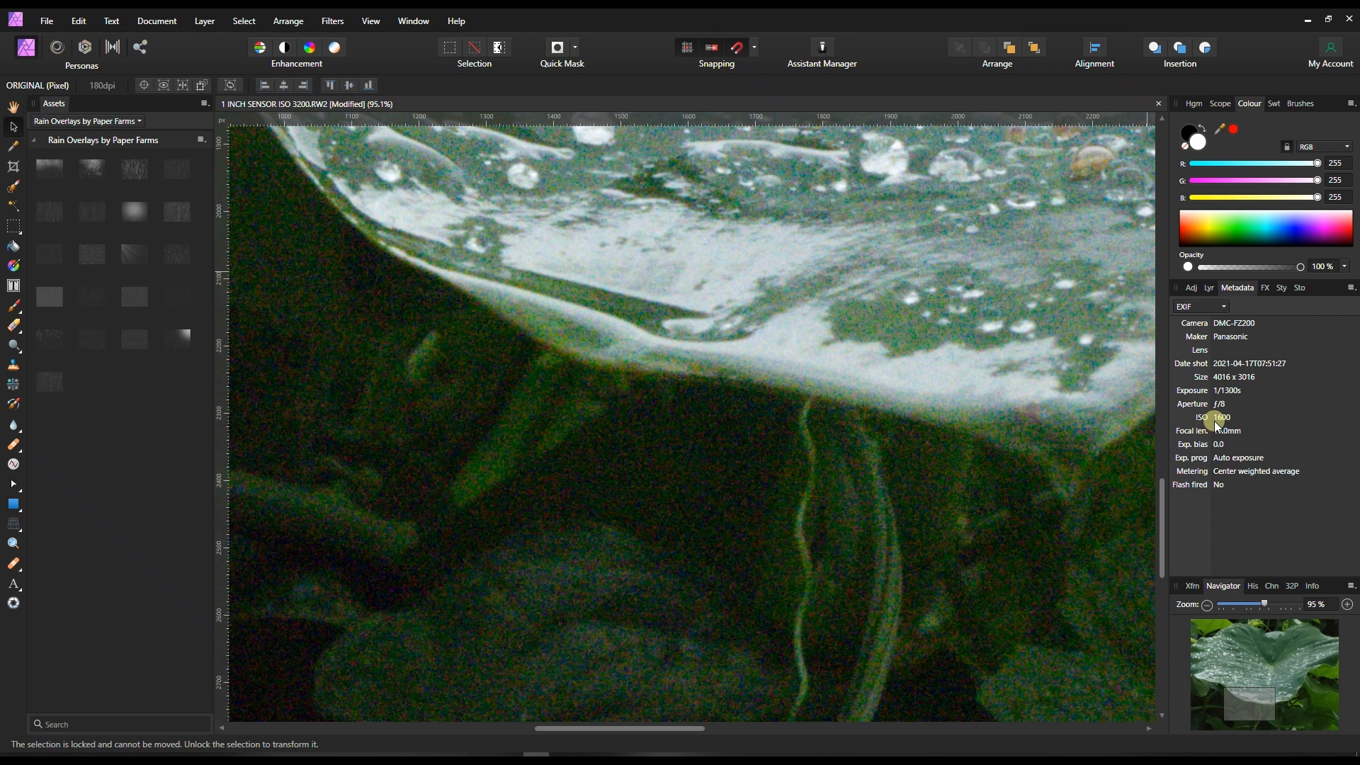
drag(1230, 712, 1262, 672)
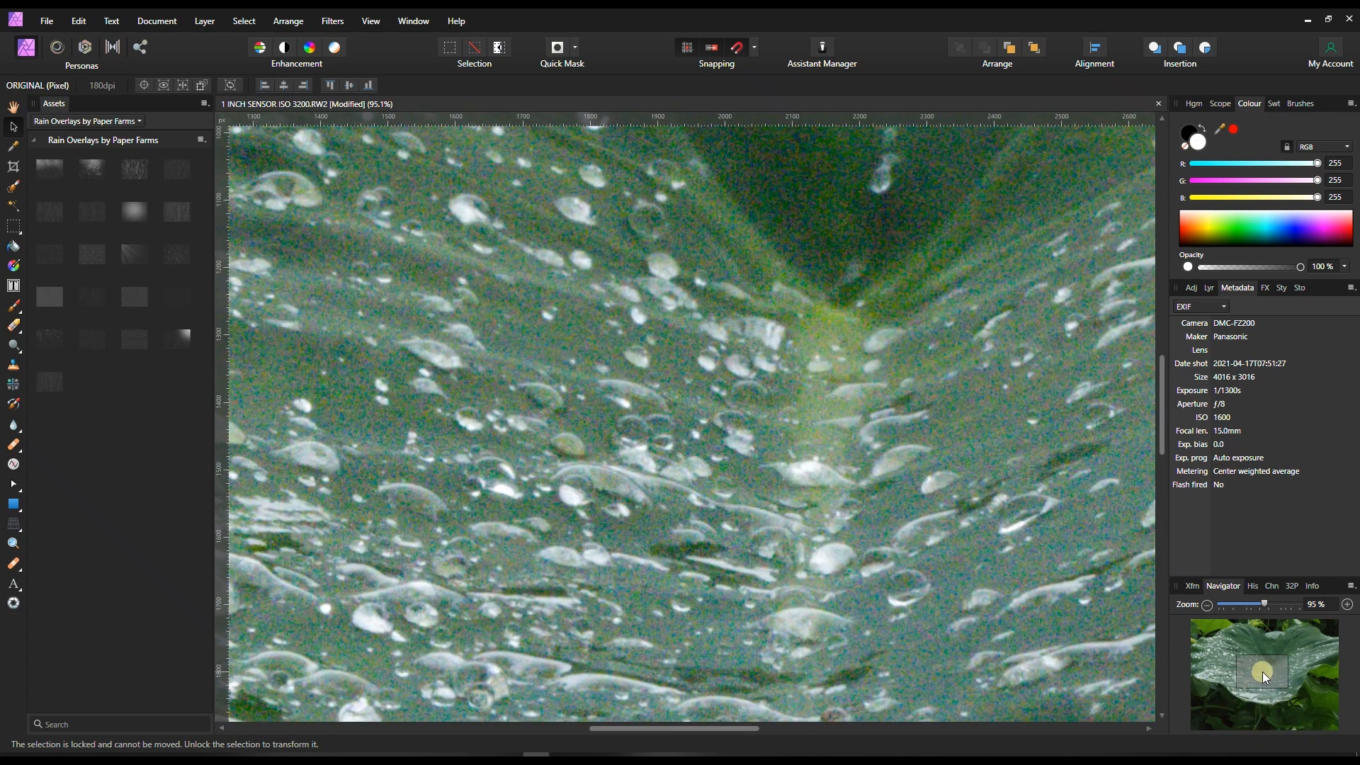
click(1207, 605)
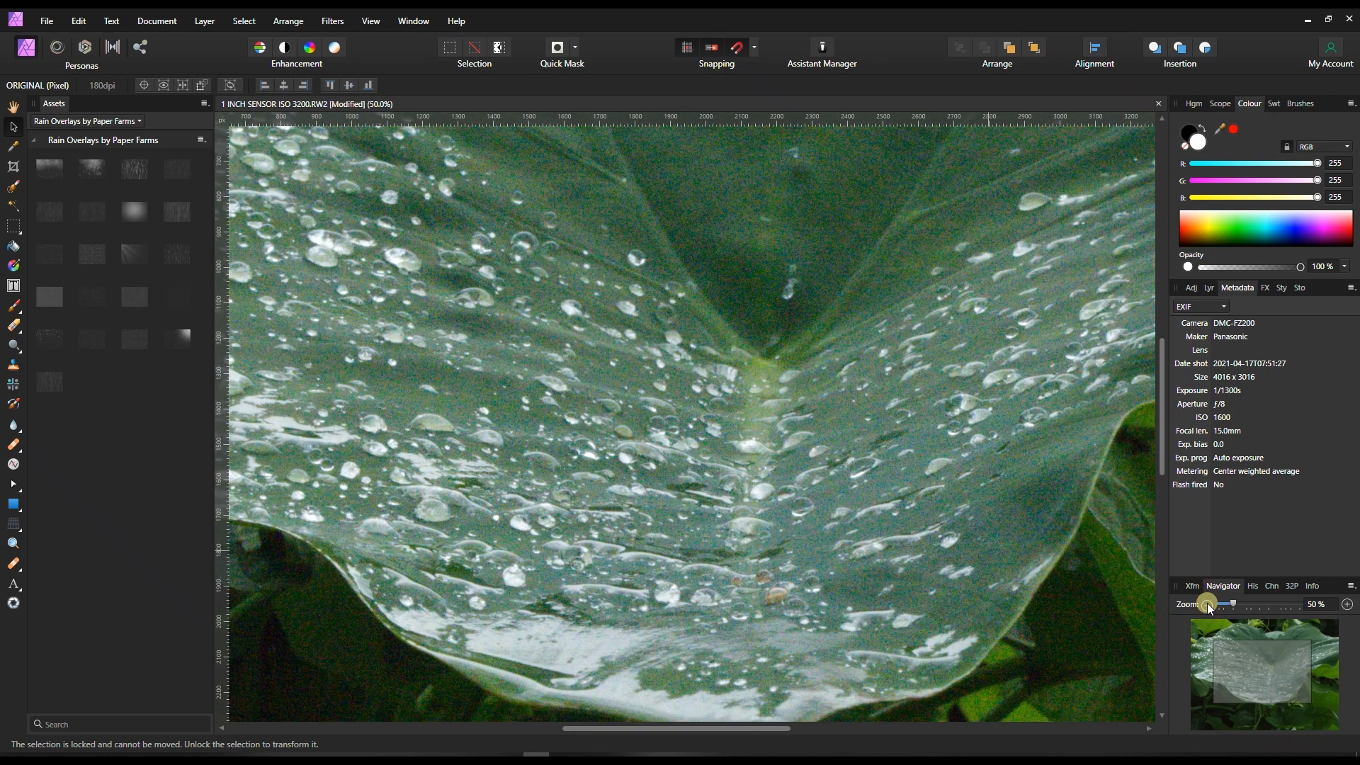
click(1207, 603)
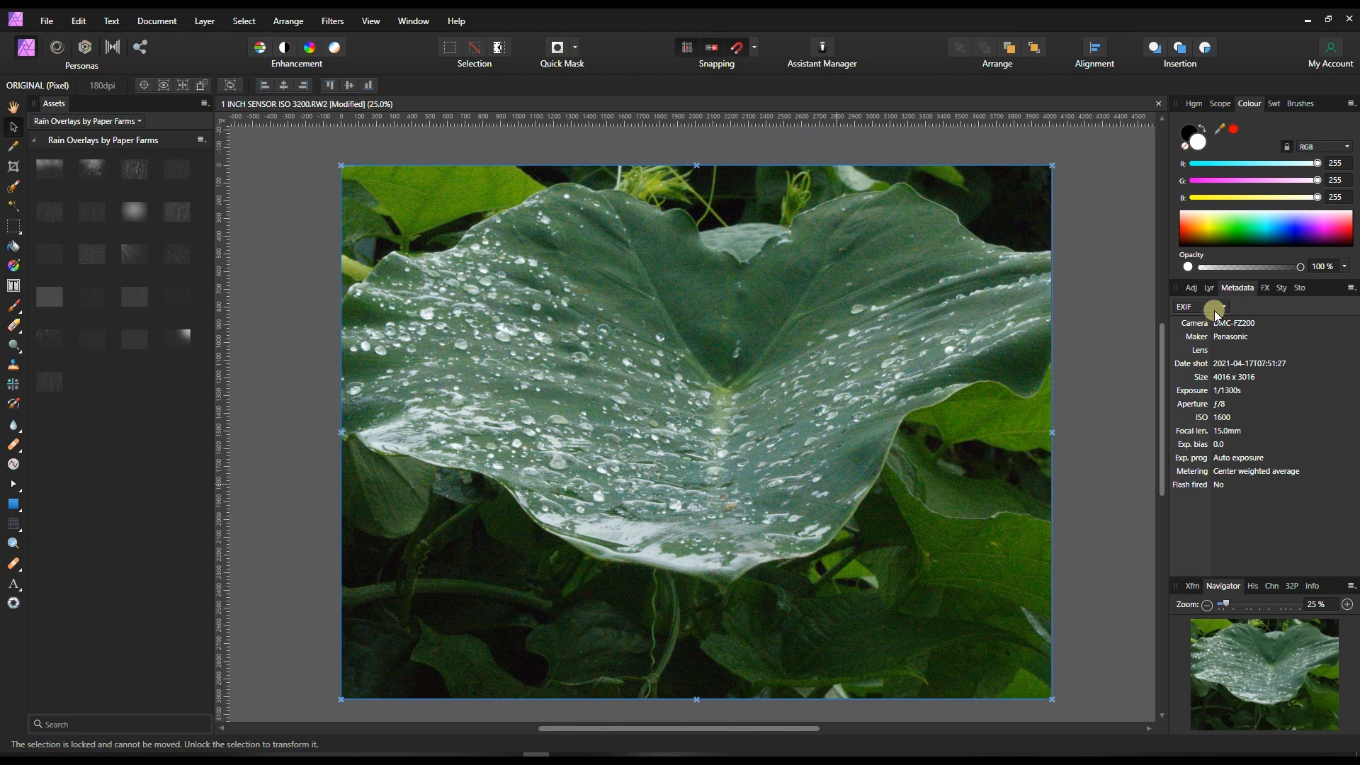
click(1207, 289)
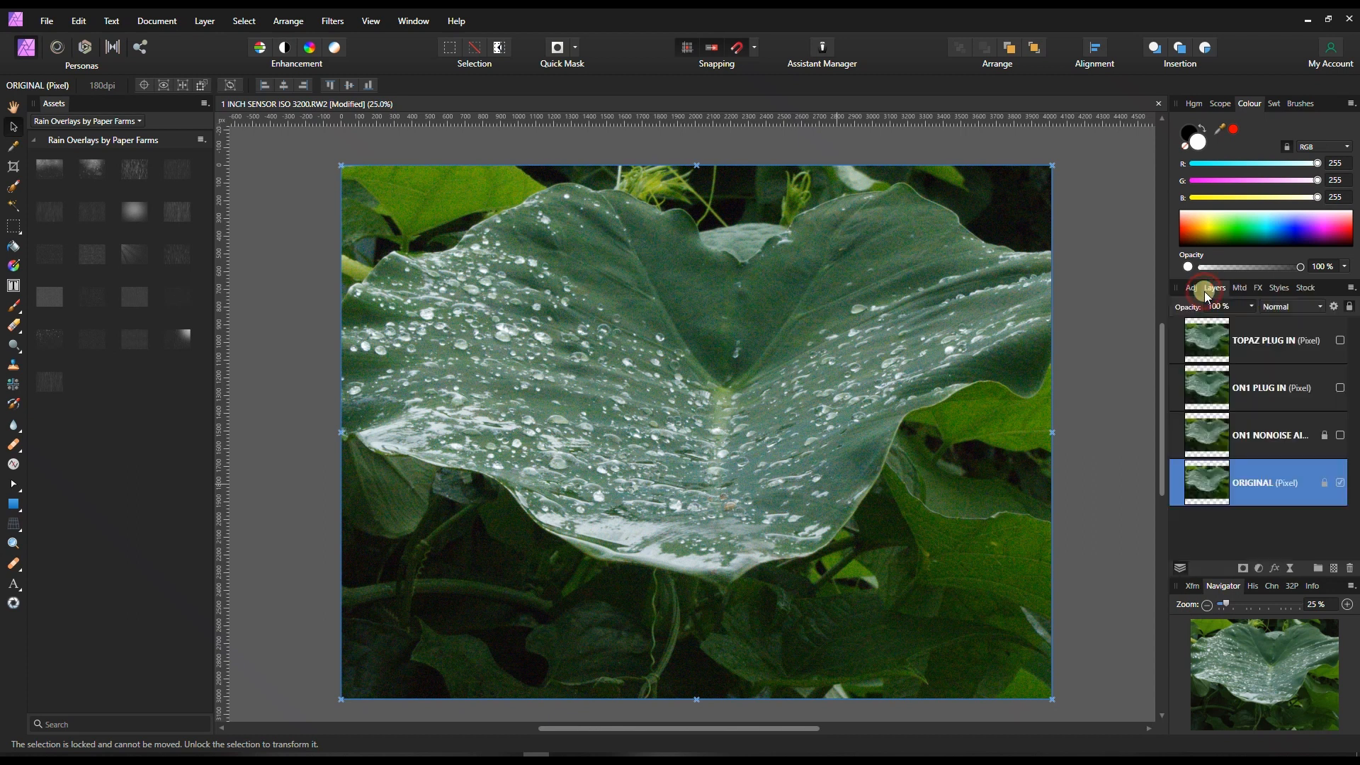
Toggle the ON1 NONOISE AI layer's visibility to compare it with the ORIGINAL layer at 100% zoom, leaving it hidden.
click(1340, 437)
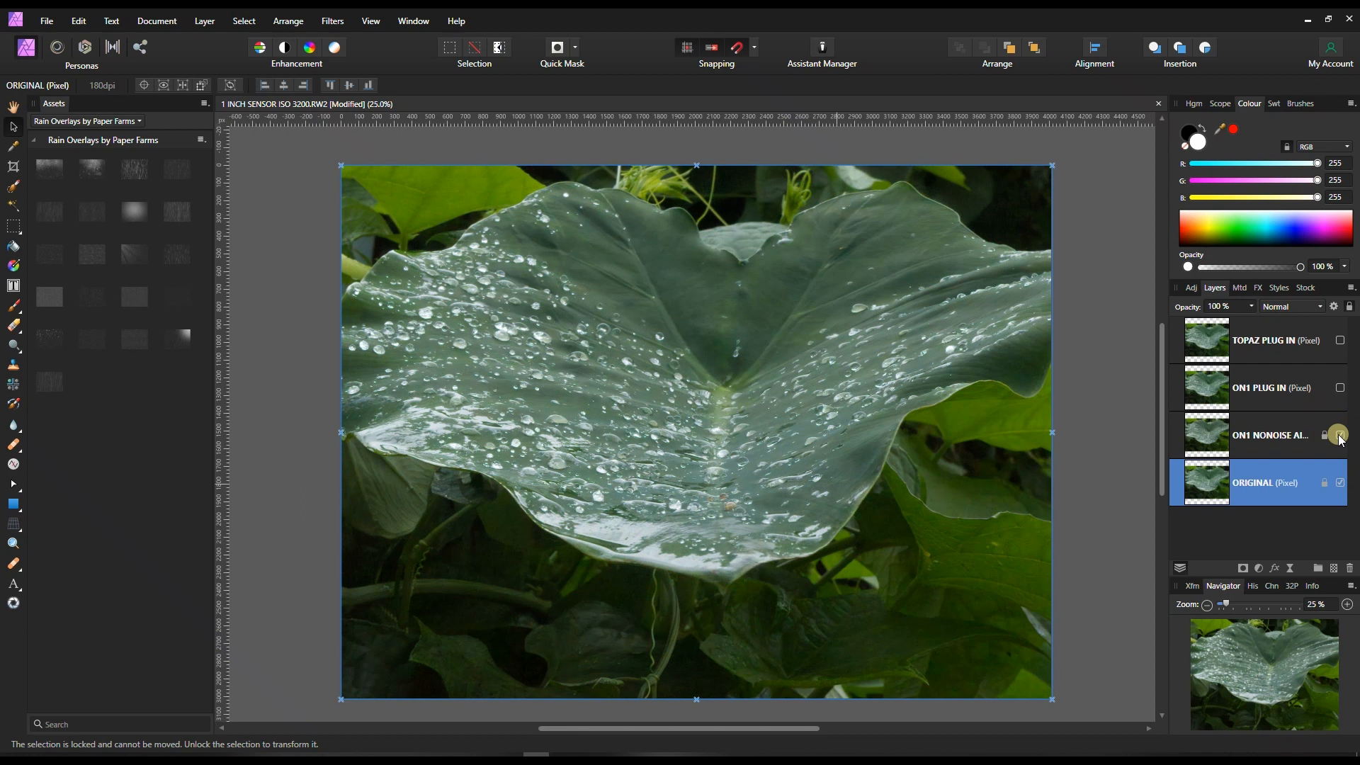
click(1348, 605)
click(1348, 604)
drag(1243, 669, 1246, 691)
click(1341, 435)
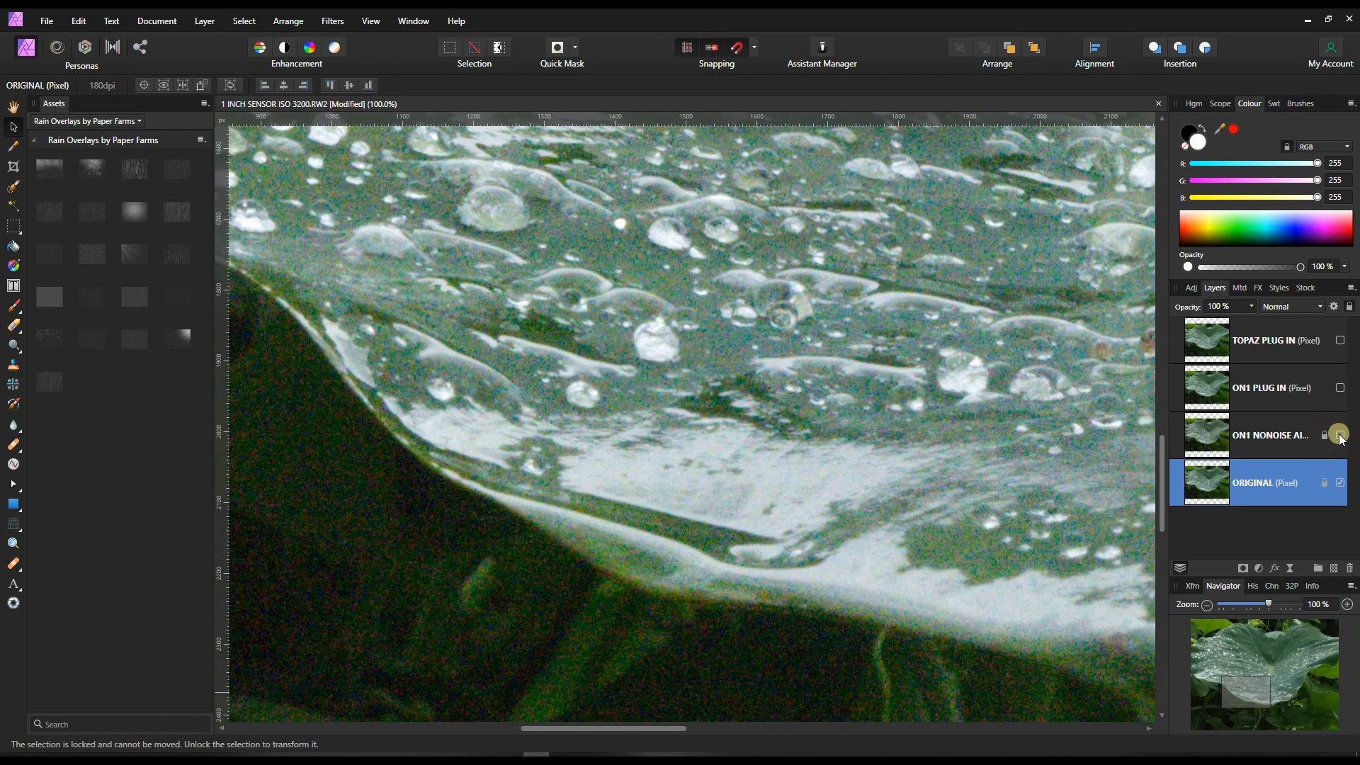
click(1340, 435)
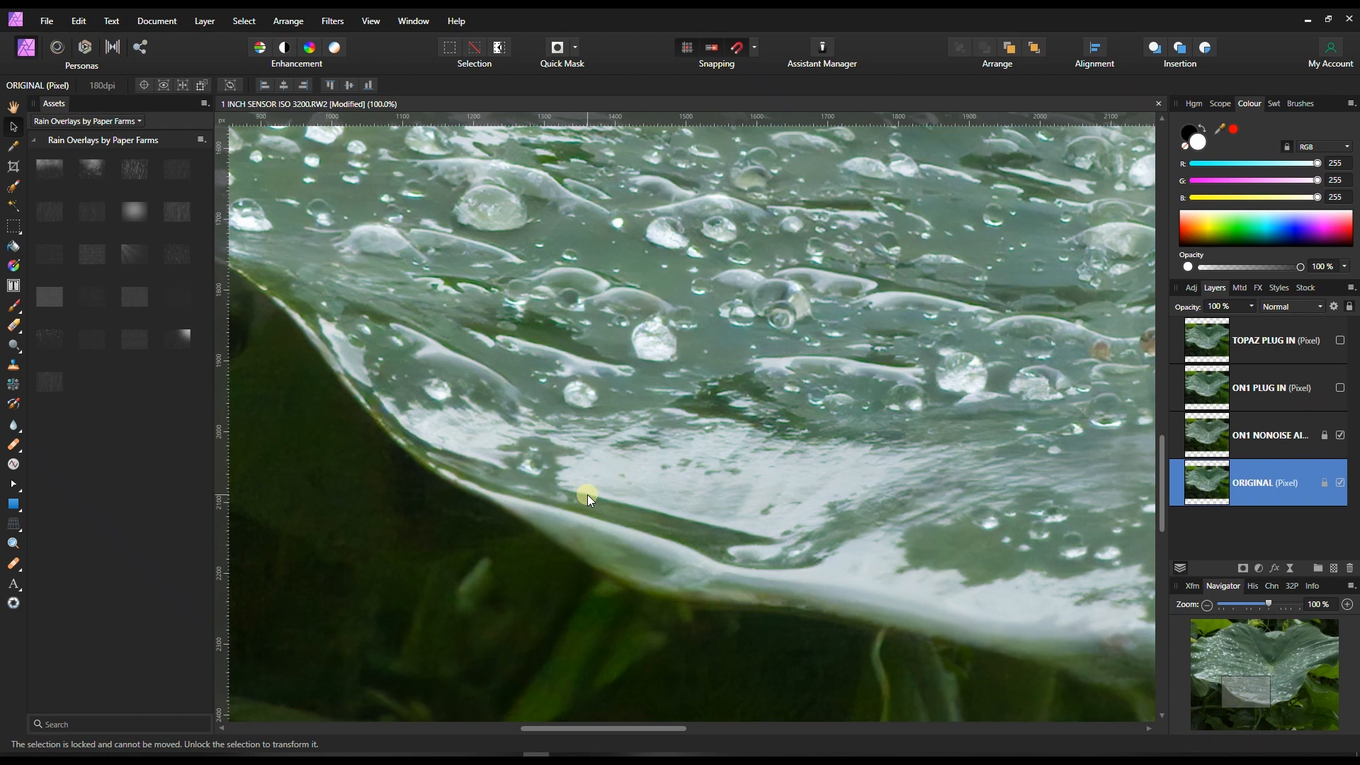
click(1340, 434)
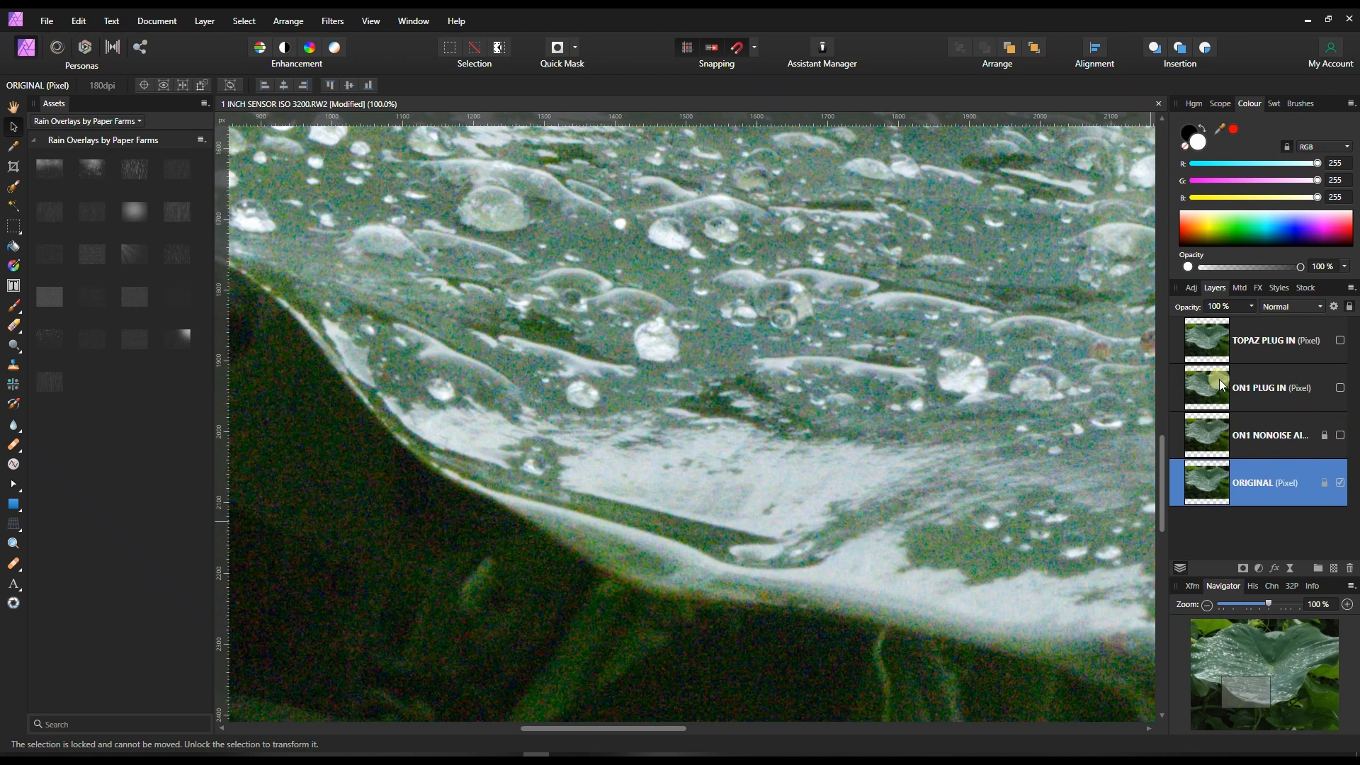
Show the ON1 PLUG IN layer, open it in the ON1 NoNoise AI Standalone 2021 plugin and dismiss the non-RAW photo notice.
click(1221, 385)
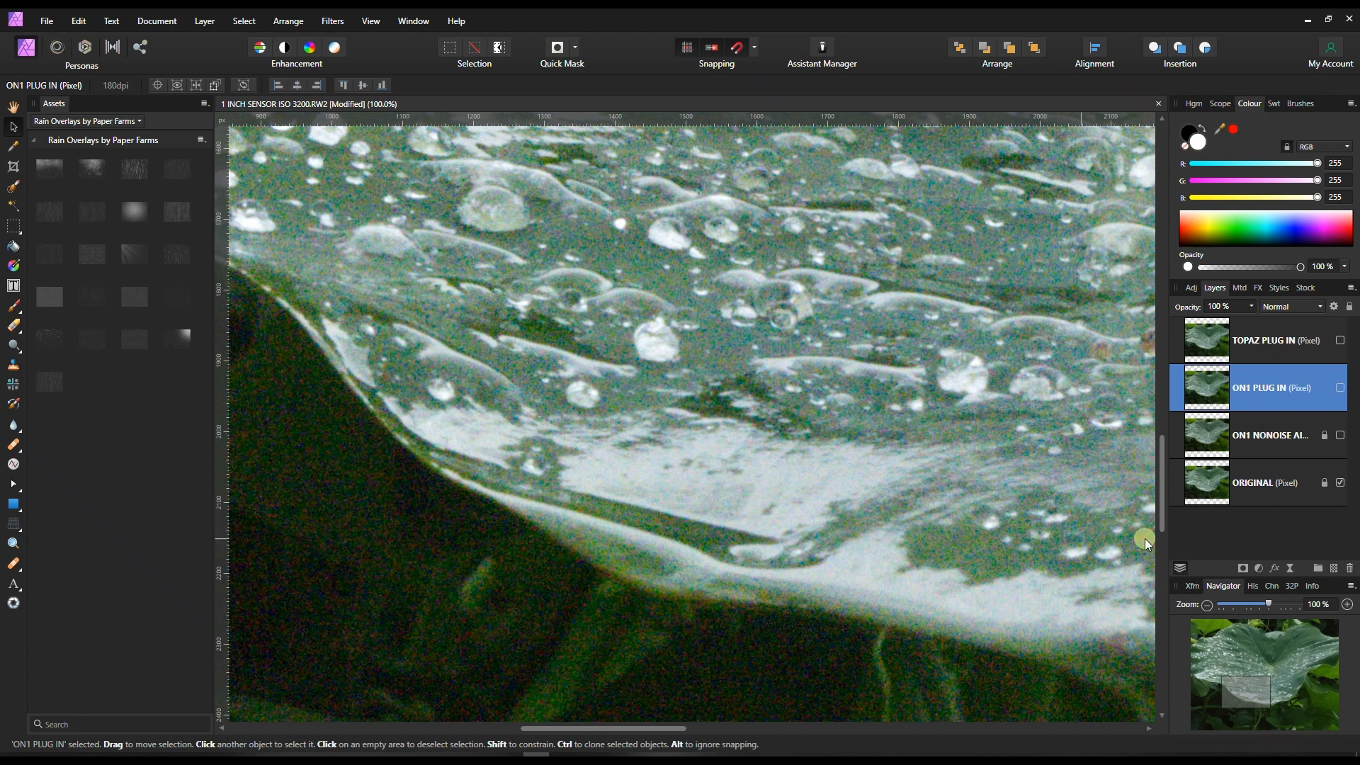
click(1339, 388)
click(324, 21)
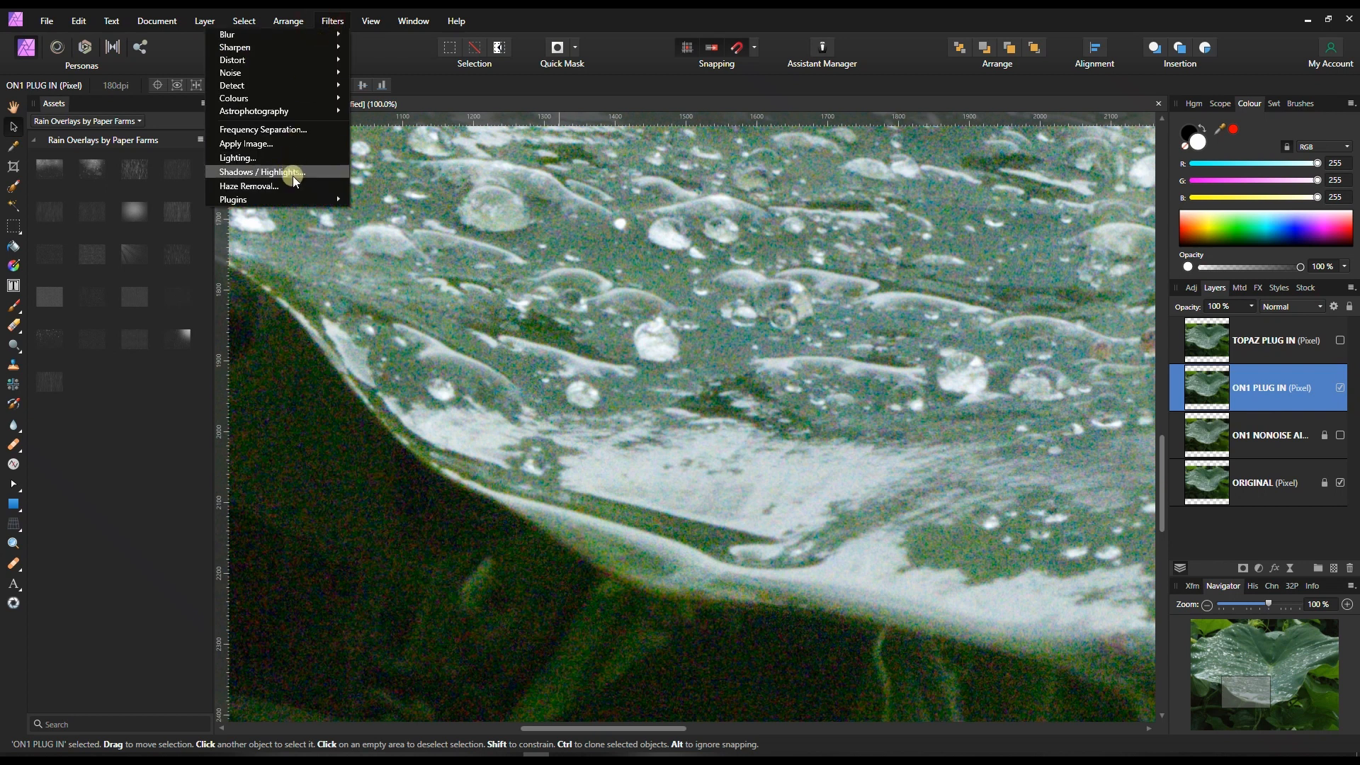
mouse_move(295, 197)
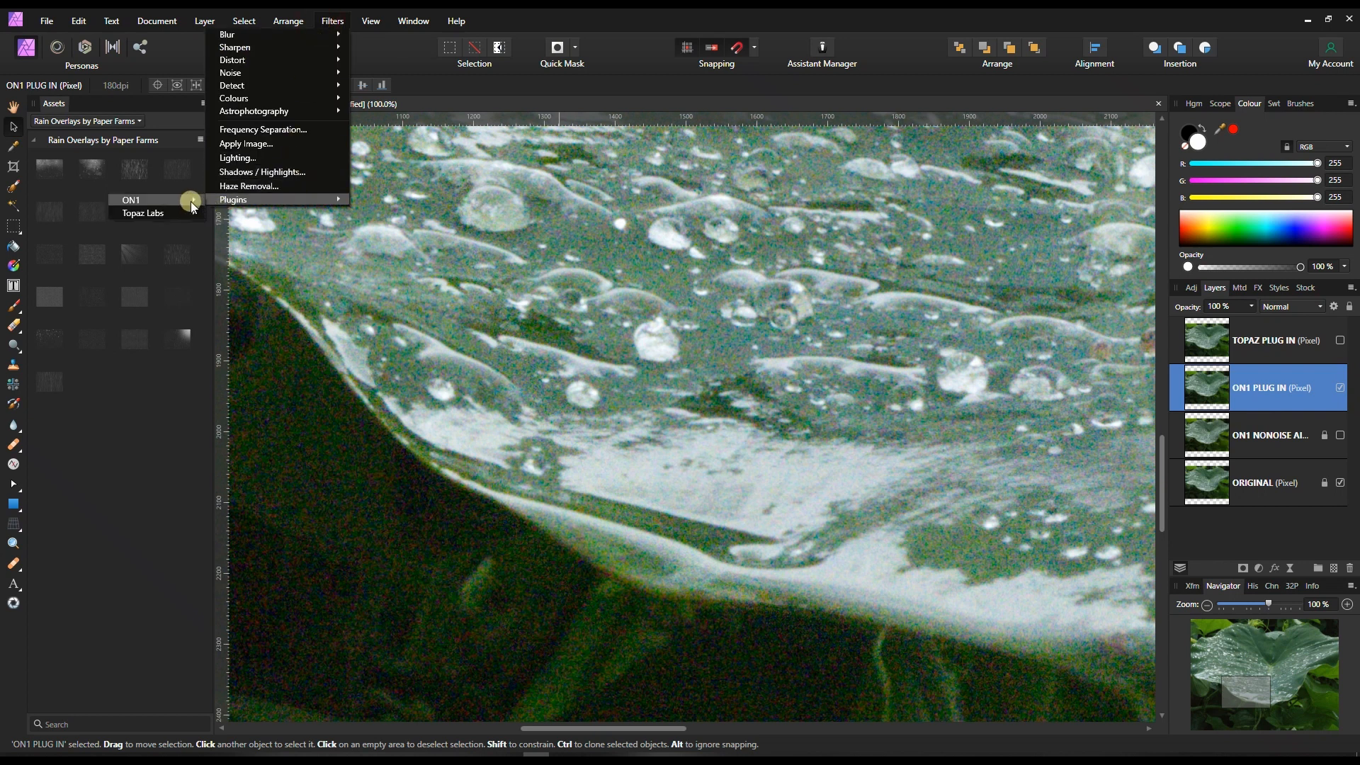
mouse_move(190, 202)
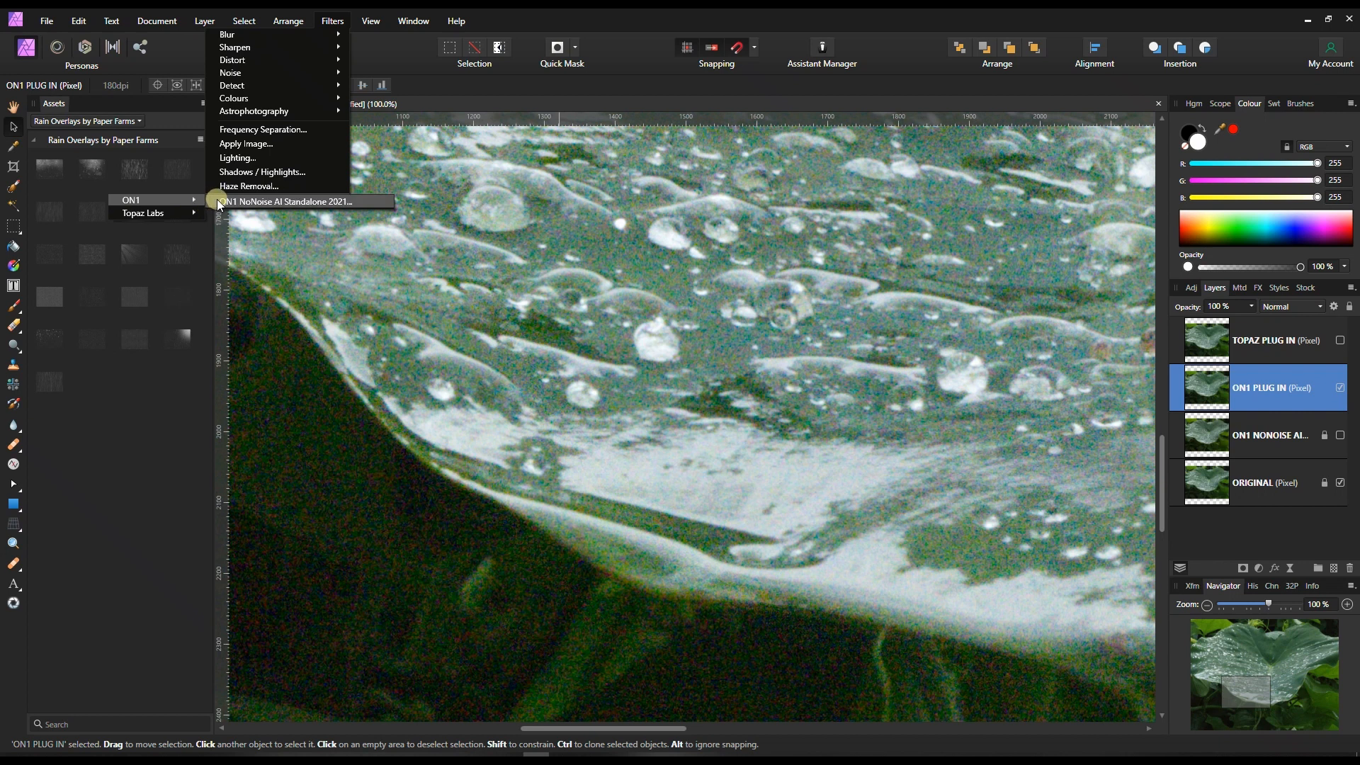
click(219, 202)
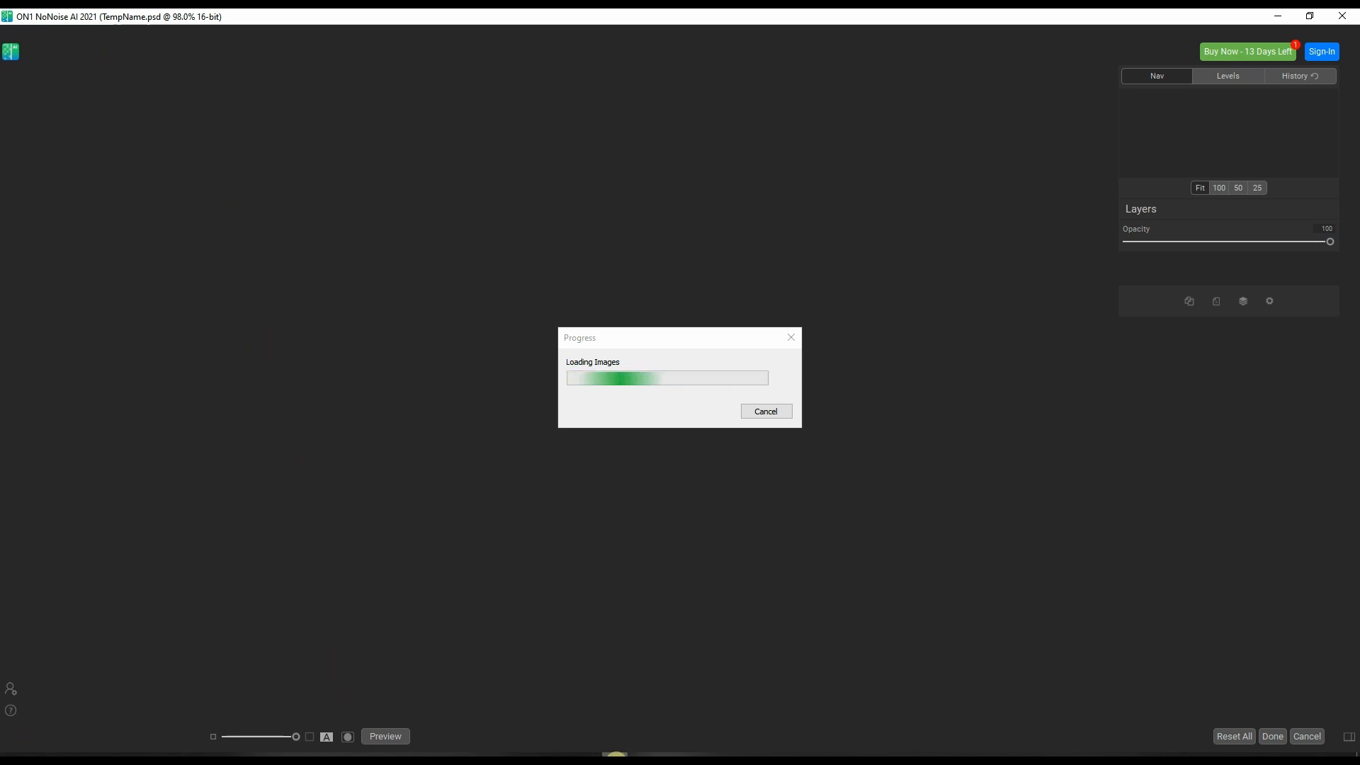
mouse_move(616, 752)
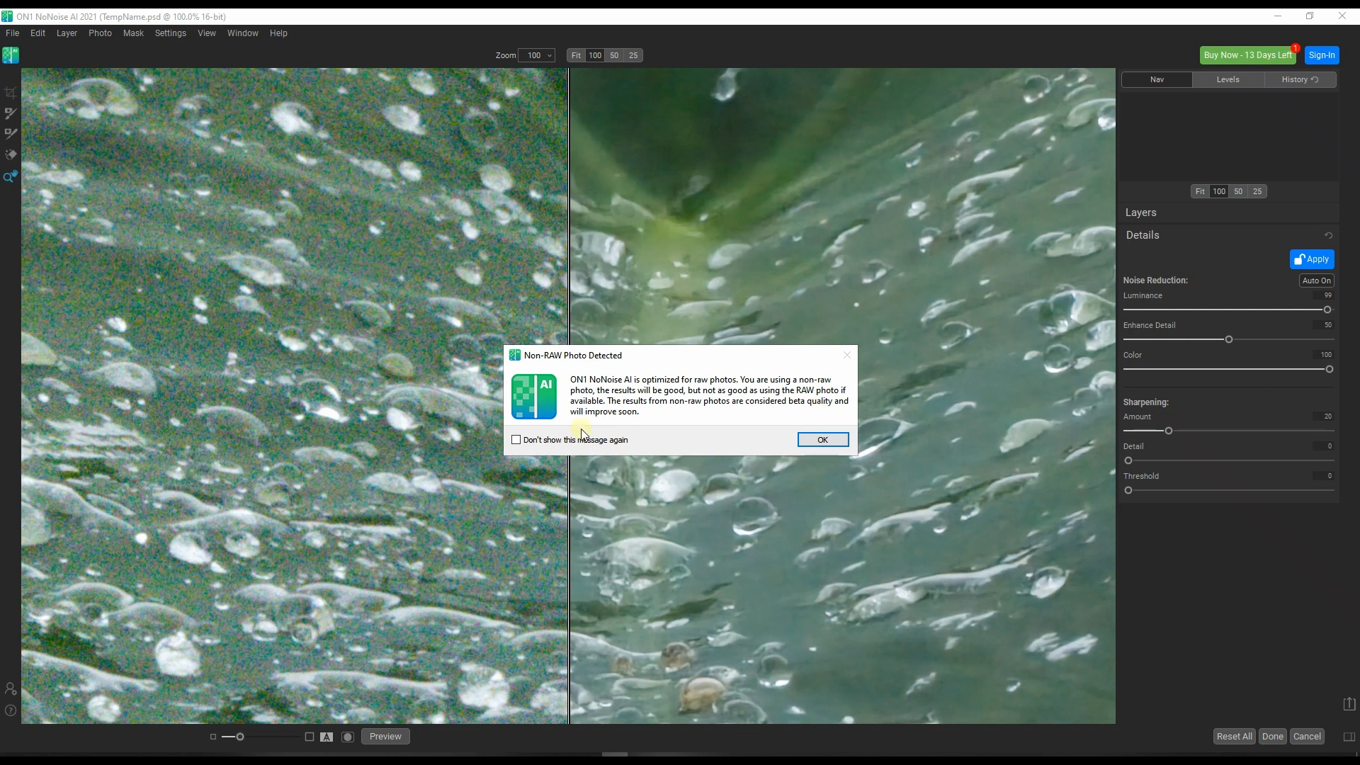
click(818, 440)
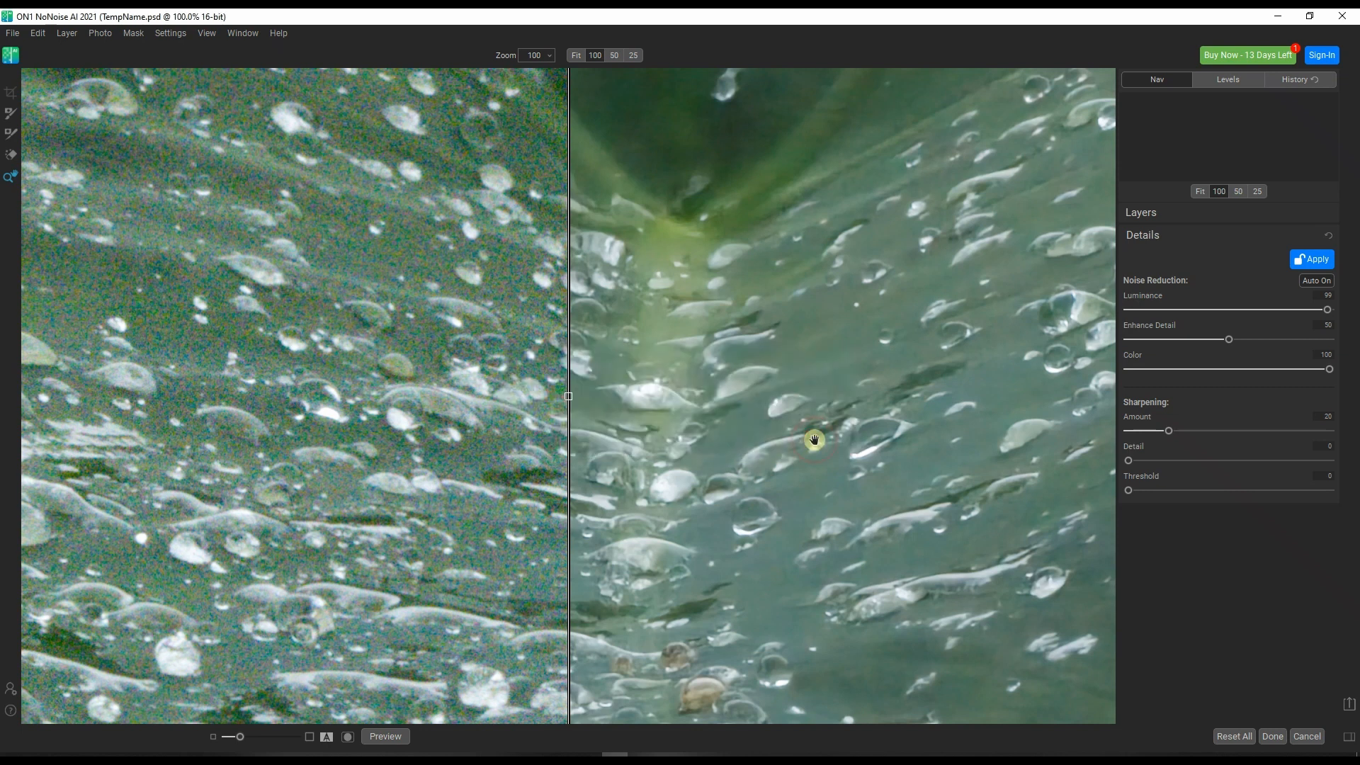
Set noise reduction Luminance to 86 and Color to 88, increase Enhance Detail, and return the result to the ON1 PLUG IN layer.
drag(689, 598, 706, 209)
drag(733, 460, 643, 340)
drag(786, 430, 670, 523)
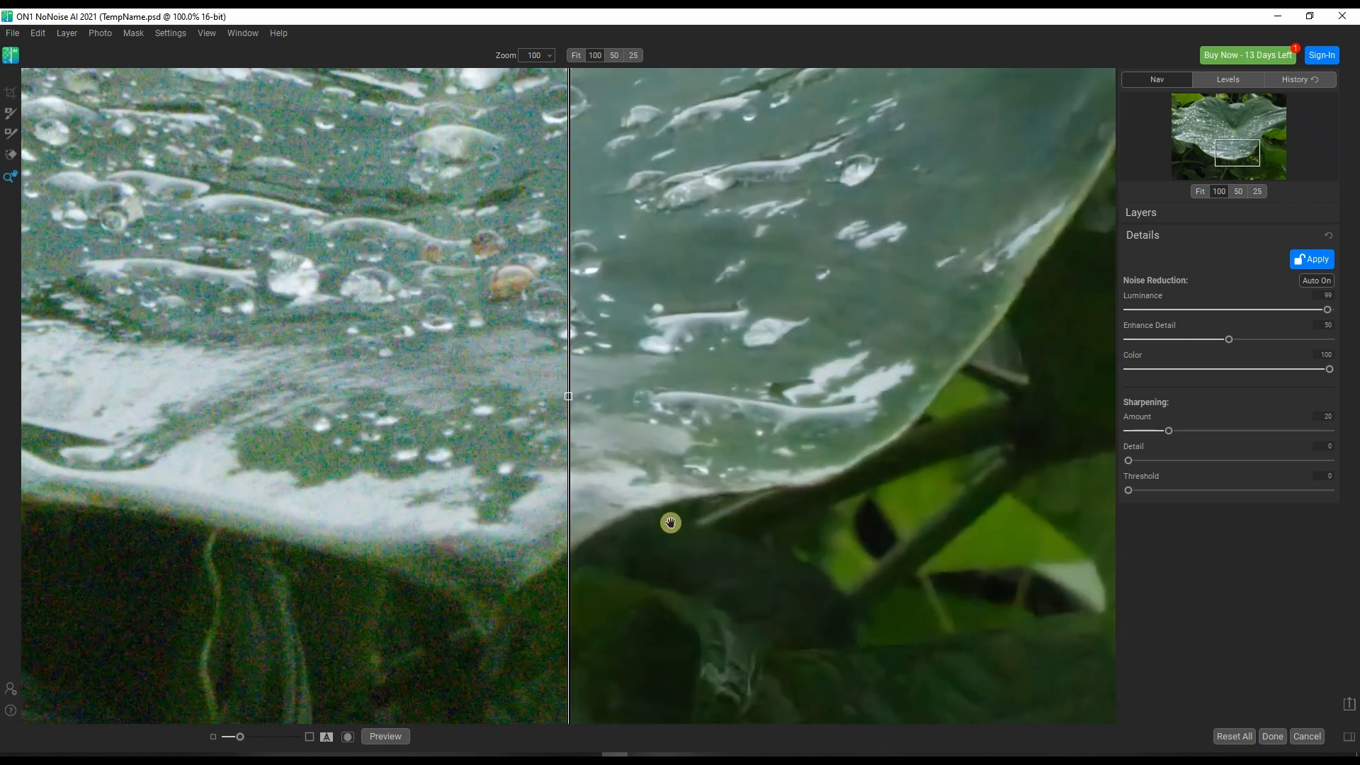
drag(692, 439, 701, 507)
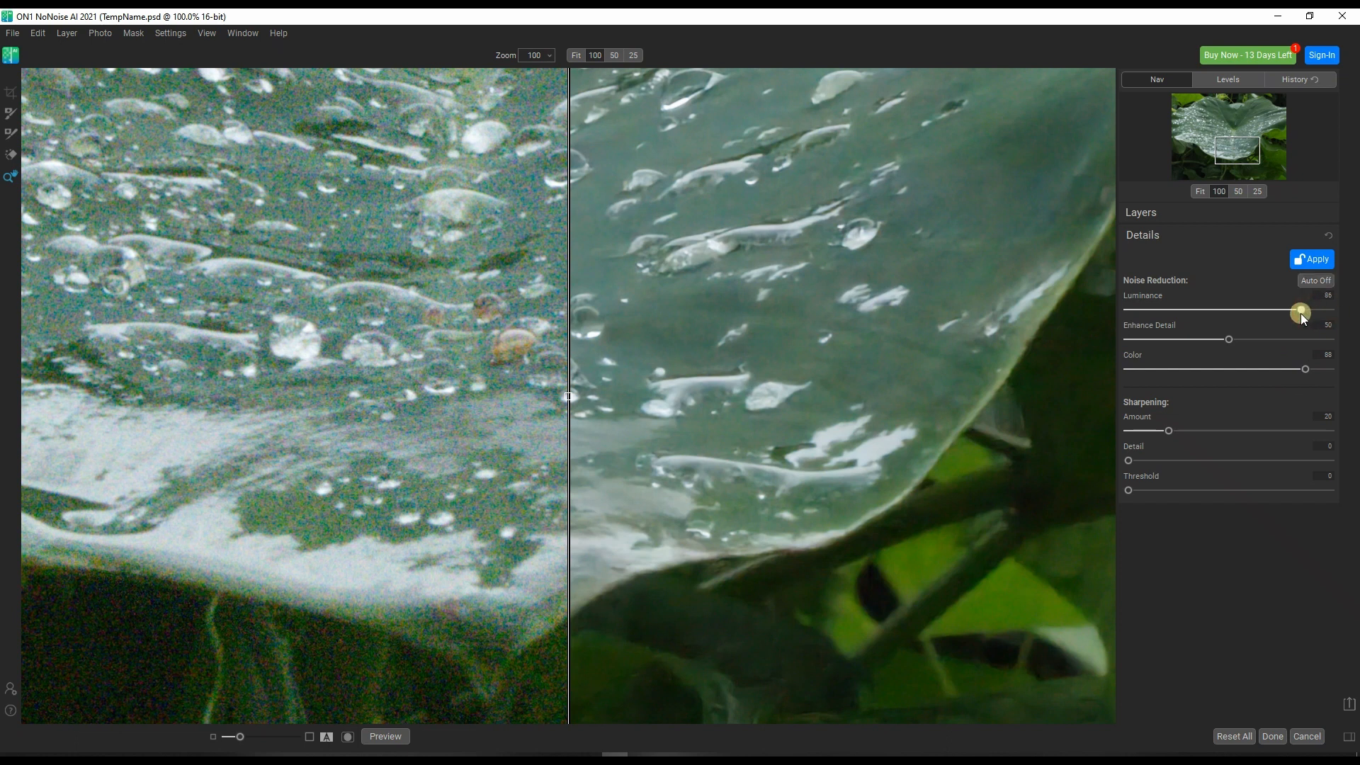
click(1305, 369)
drag(1231, 340, 1256, 340)
click(1273, 737)
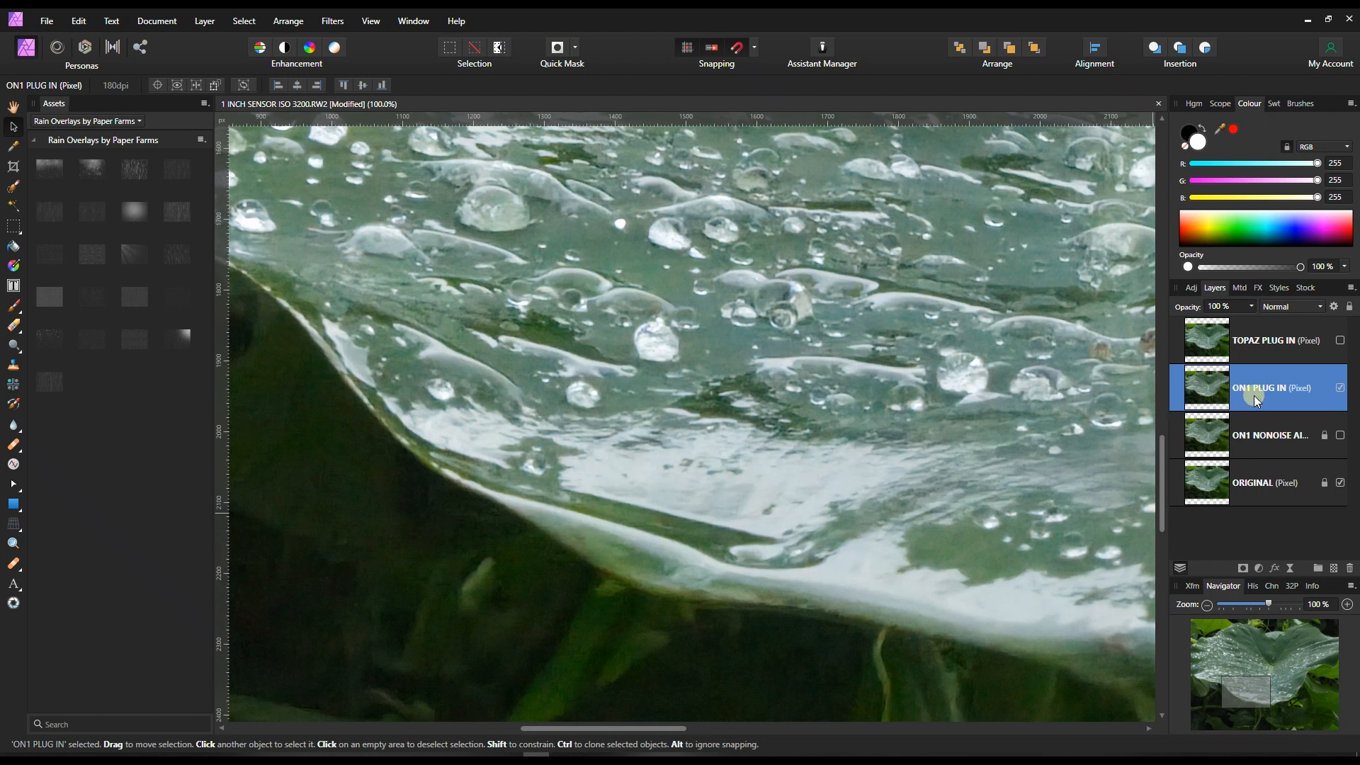
Show the ON1 NONOISE AI layer and toggle the ON1 PLUG IN layer above it to compare both results in close-up.
click(1339, 435)
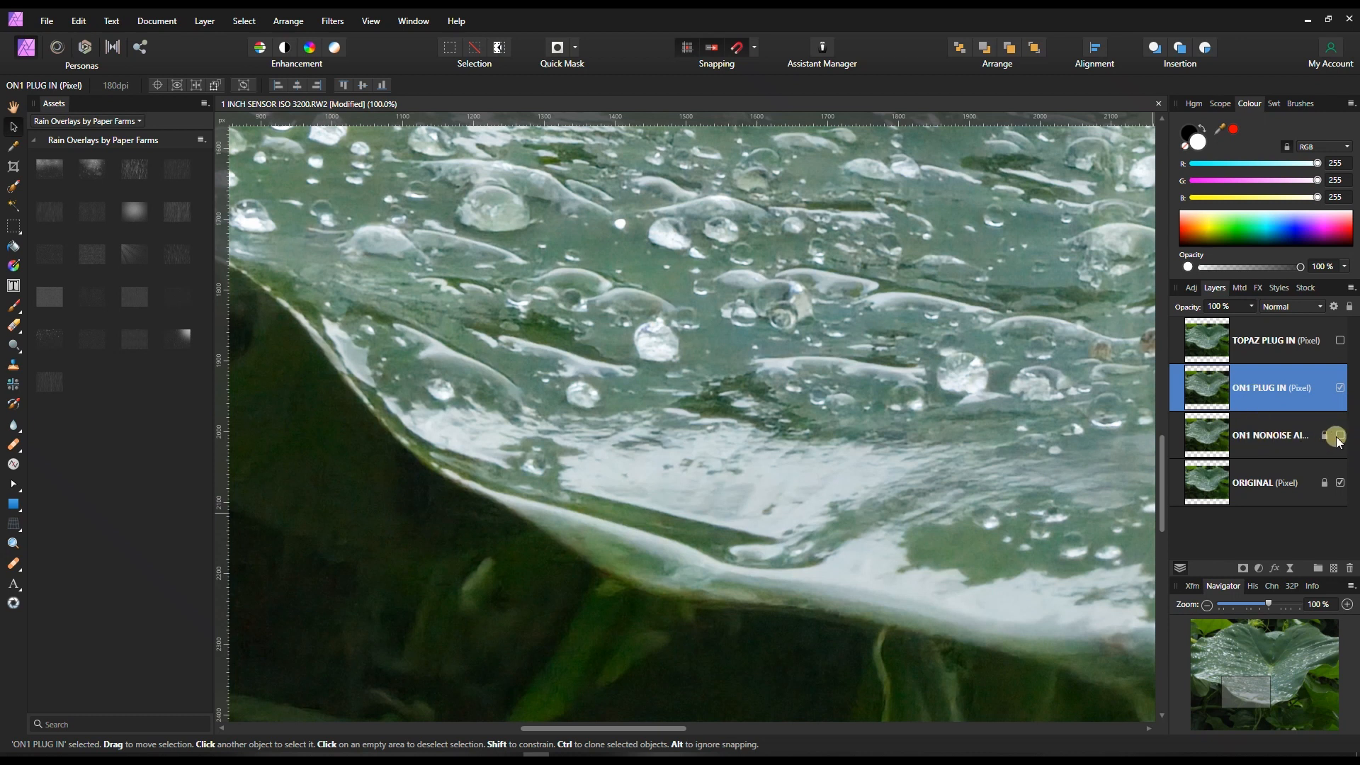
click(1340, 388)
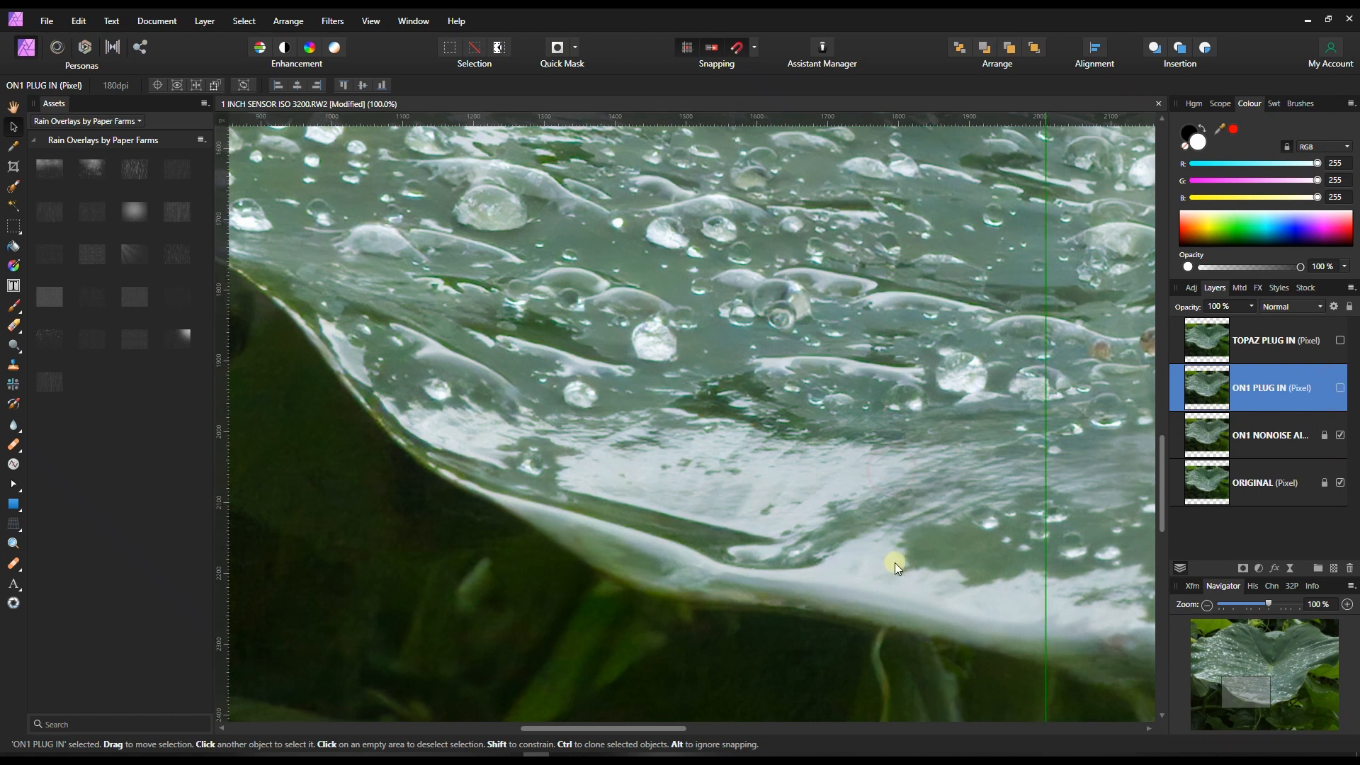
drag(1214, 687, 1304, 639)
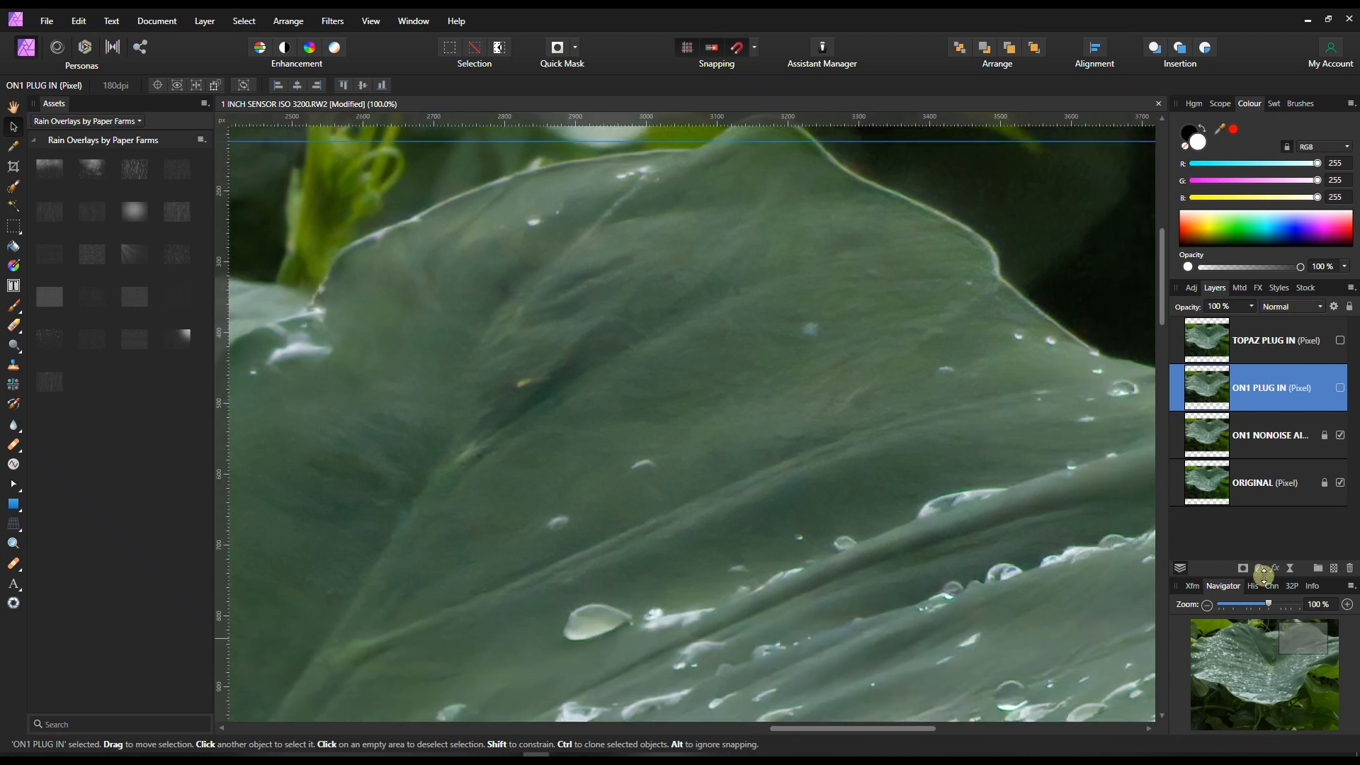
click(1339, 387)
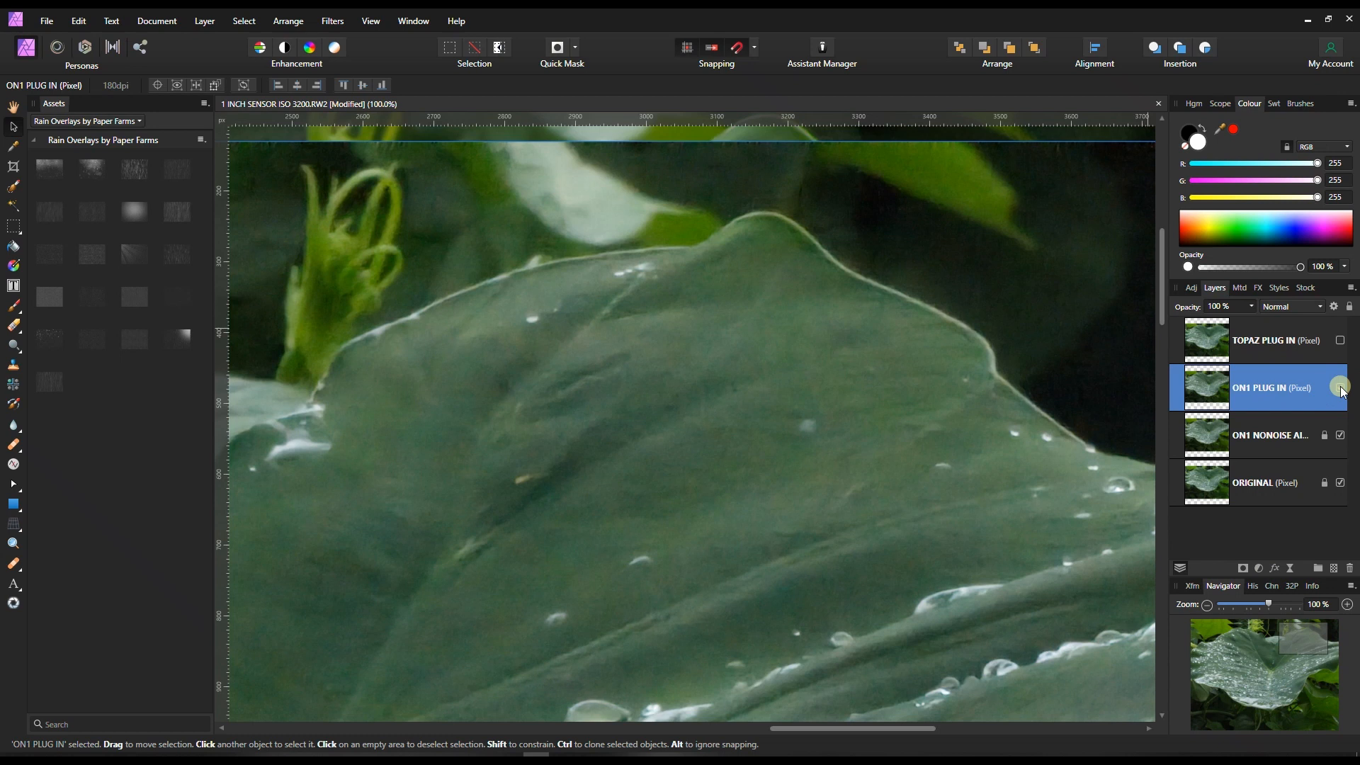
Compare the ON1 PLUG IN layer with ON1 NONOISE AI across the upper leaf at 50% zoom, leaving the plugin layer visible.
click(1205, 607)
click(1205, 607)
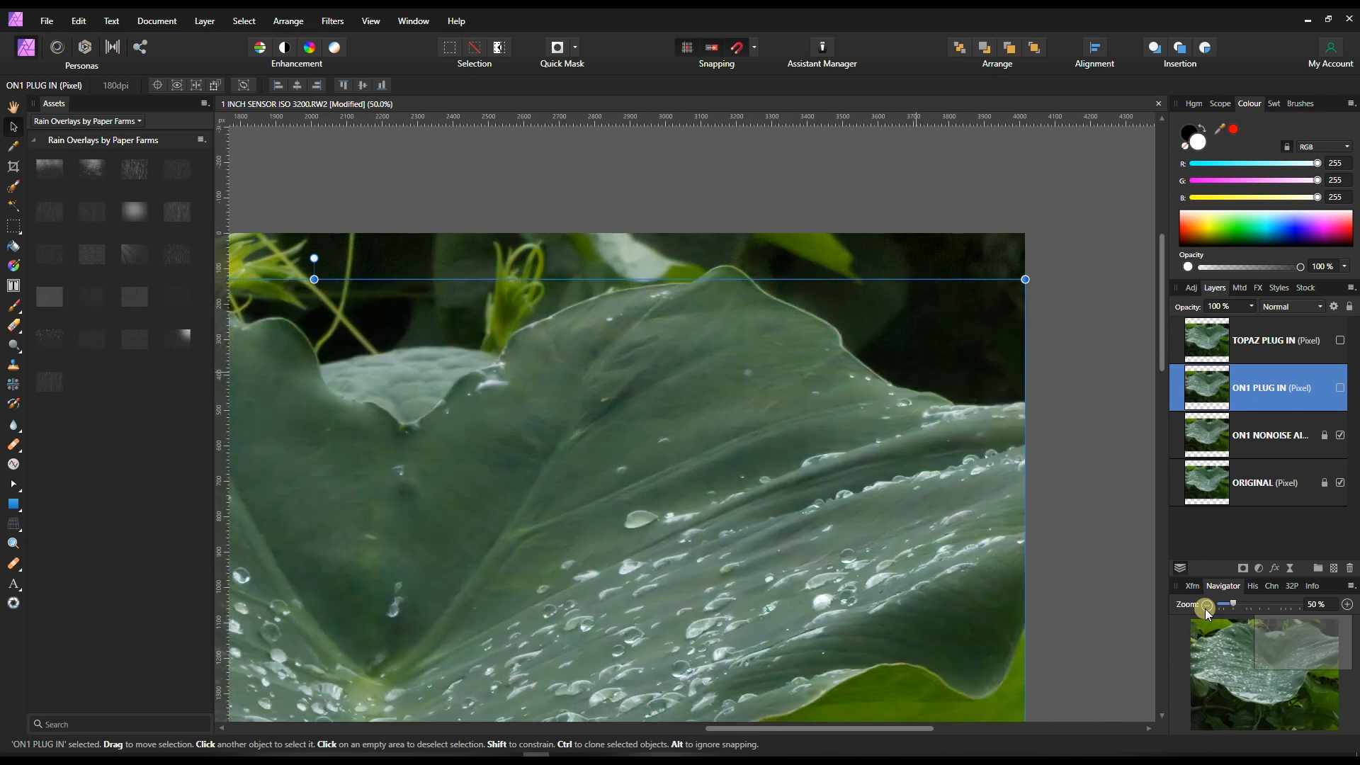
click(1341, 388)
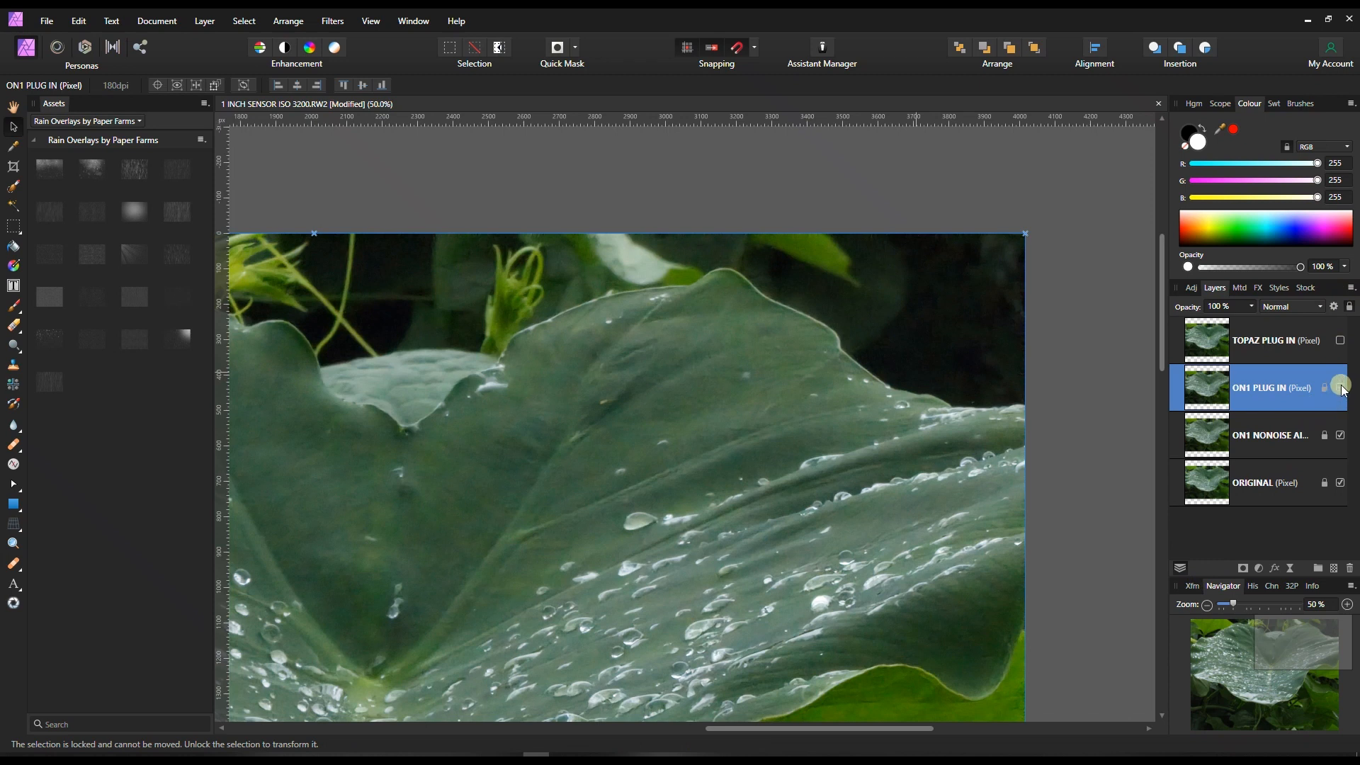
click(810, 432)
click(13, 107)
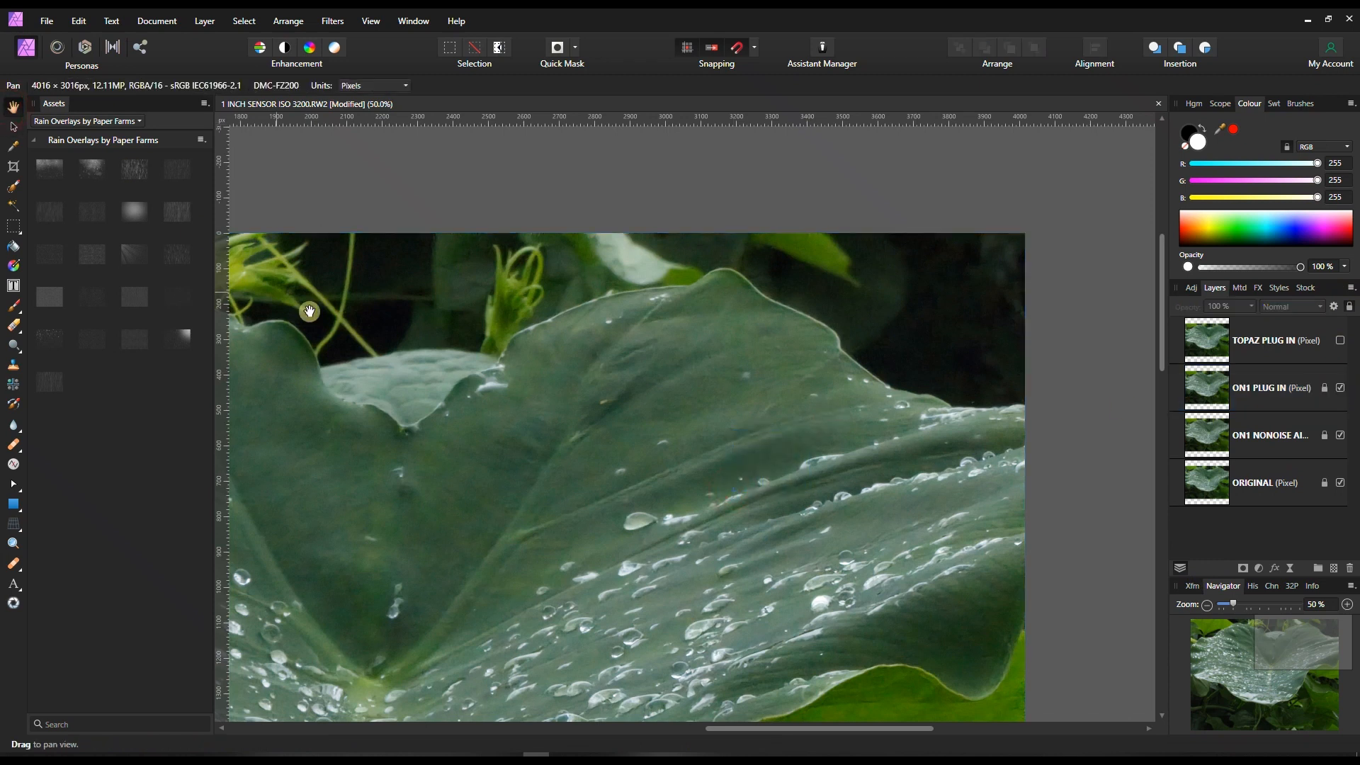
drag(402, 428, 505, 354)
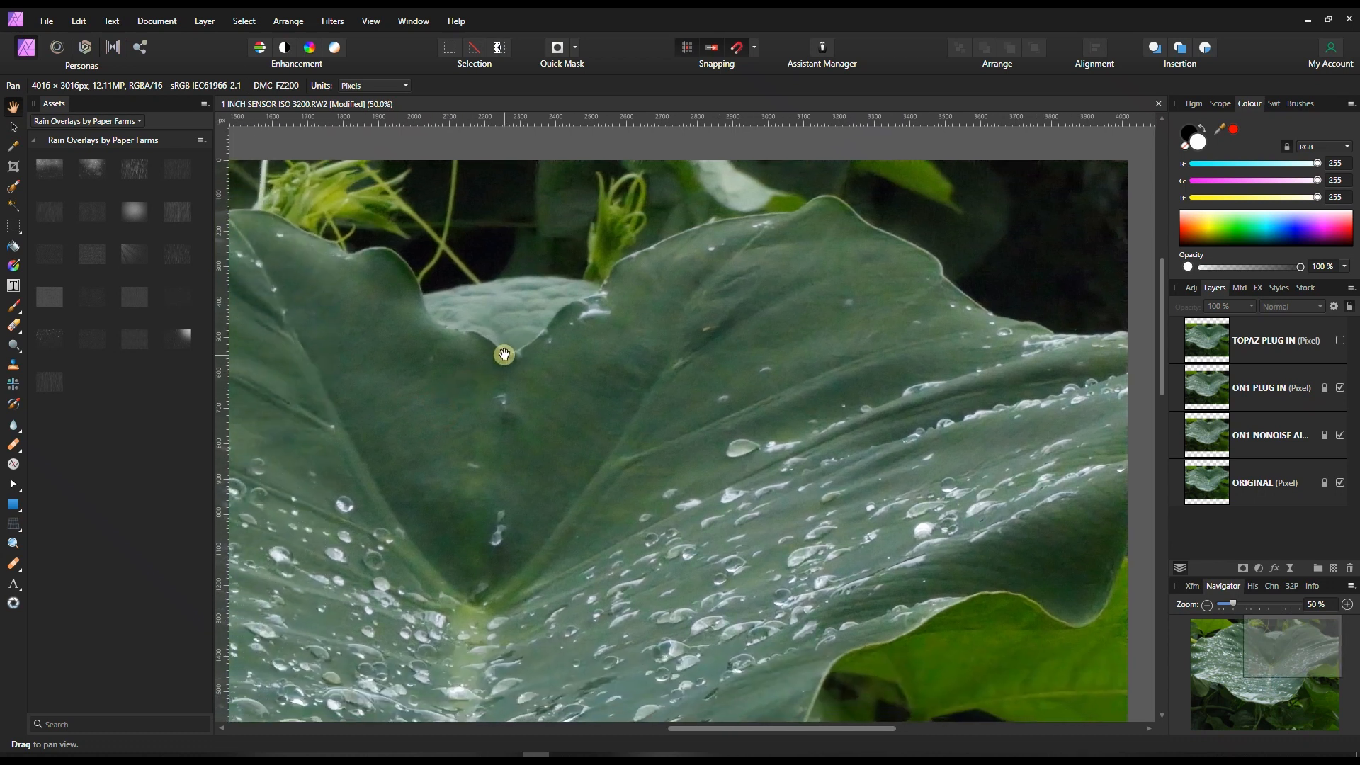
click(1341, 388)
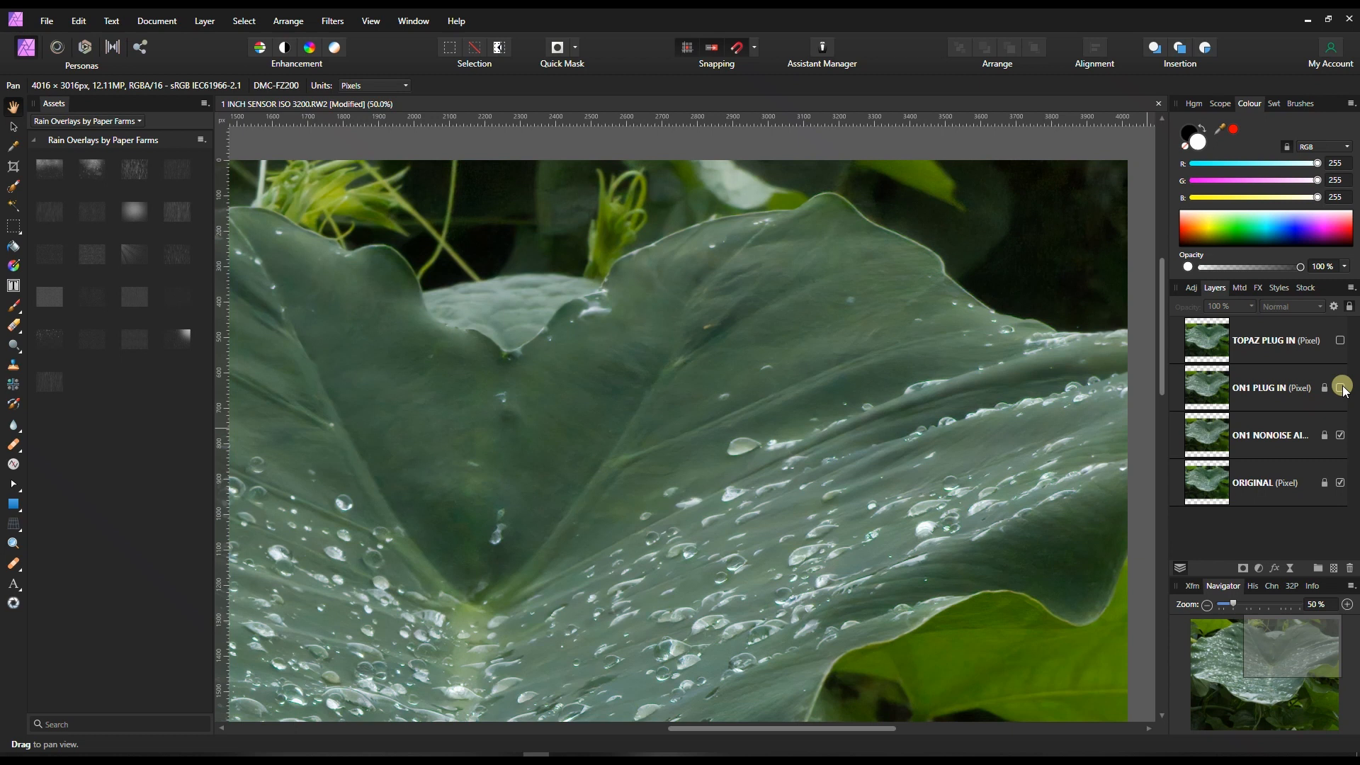
click(1342, 387)
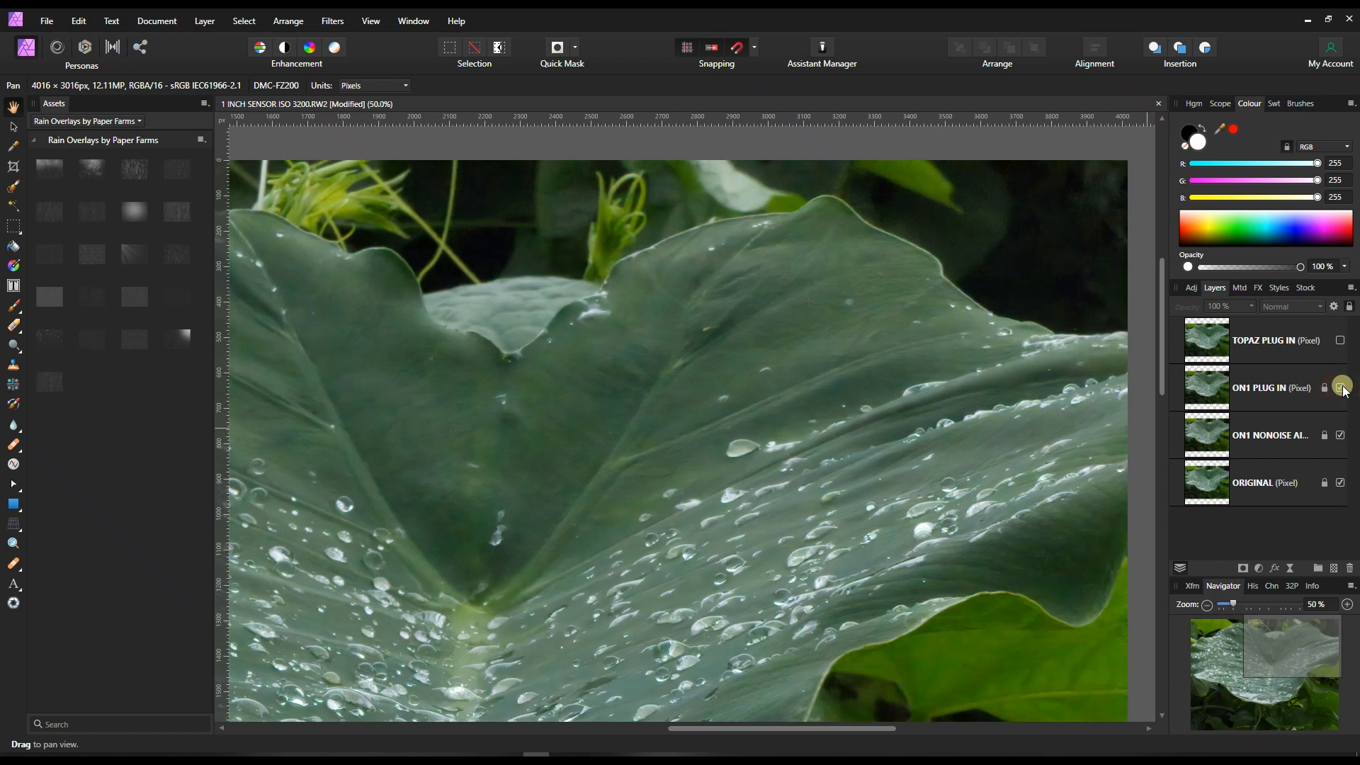
Leave the ON1 PLUG IN layer visible, show the TOPAZ PLUG IN layer and open it in the Topaz DeNoise AI plugin.
click(1343, 387)
click(1252, 340)
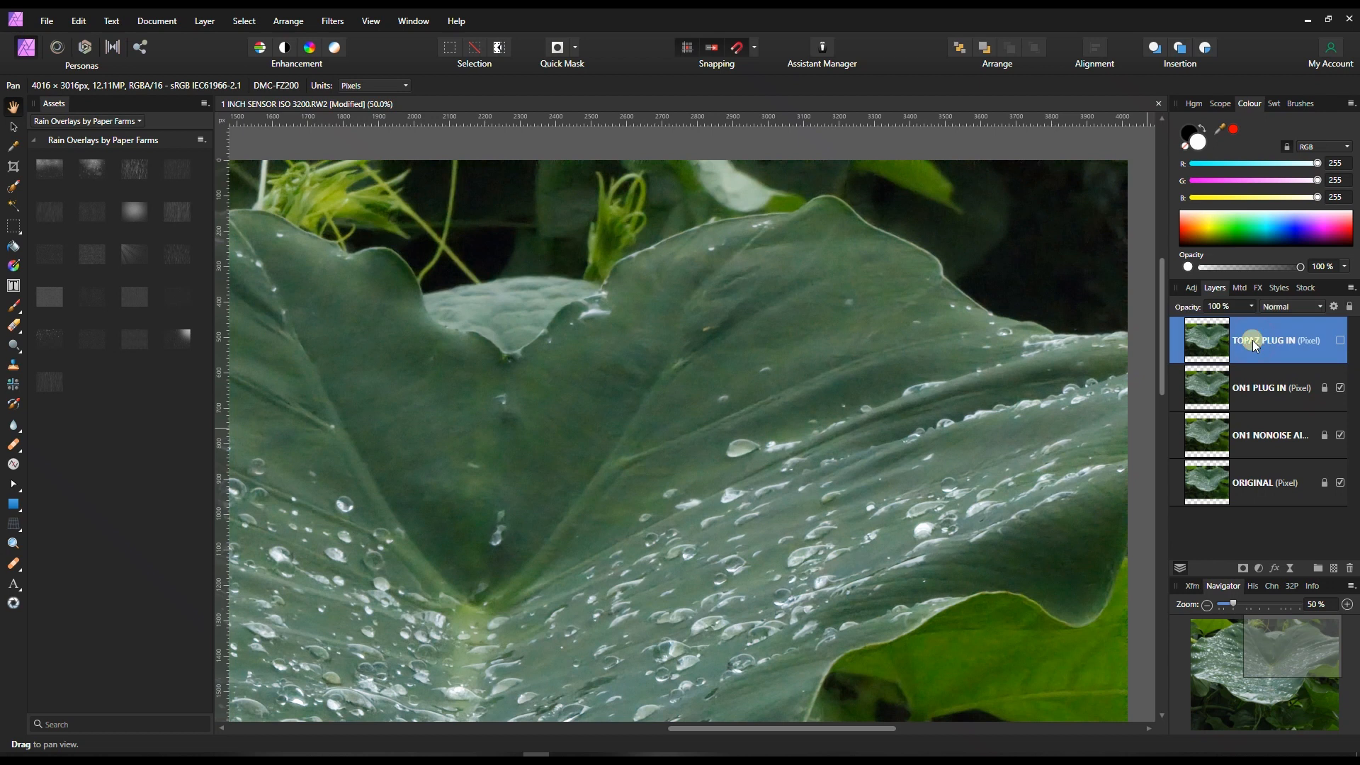
click(1341, 341)
click(343, 21)
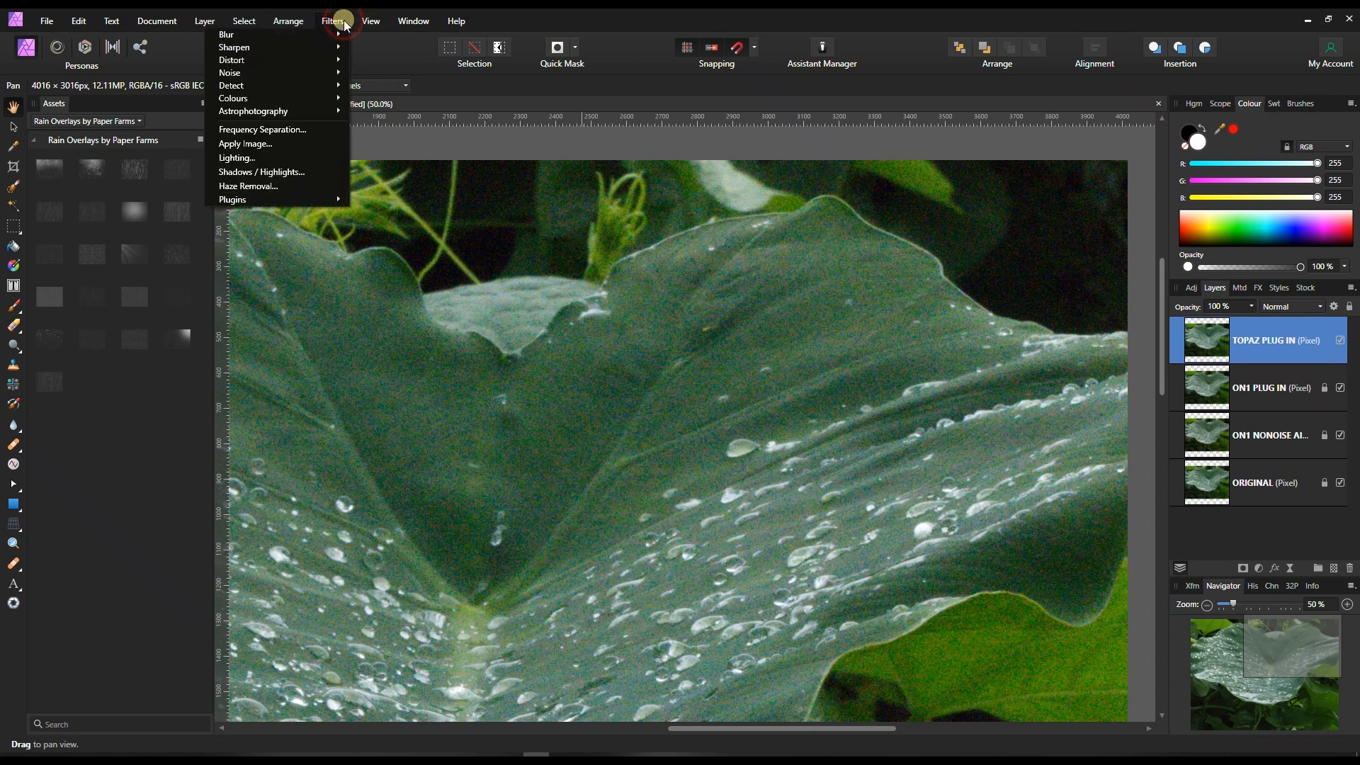
click(283, 199)
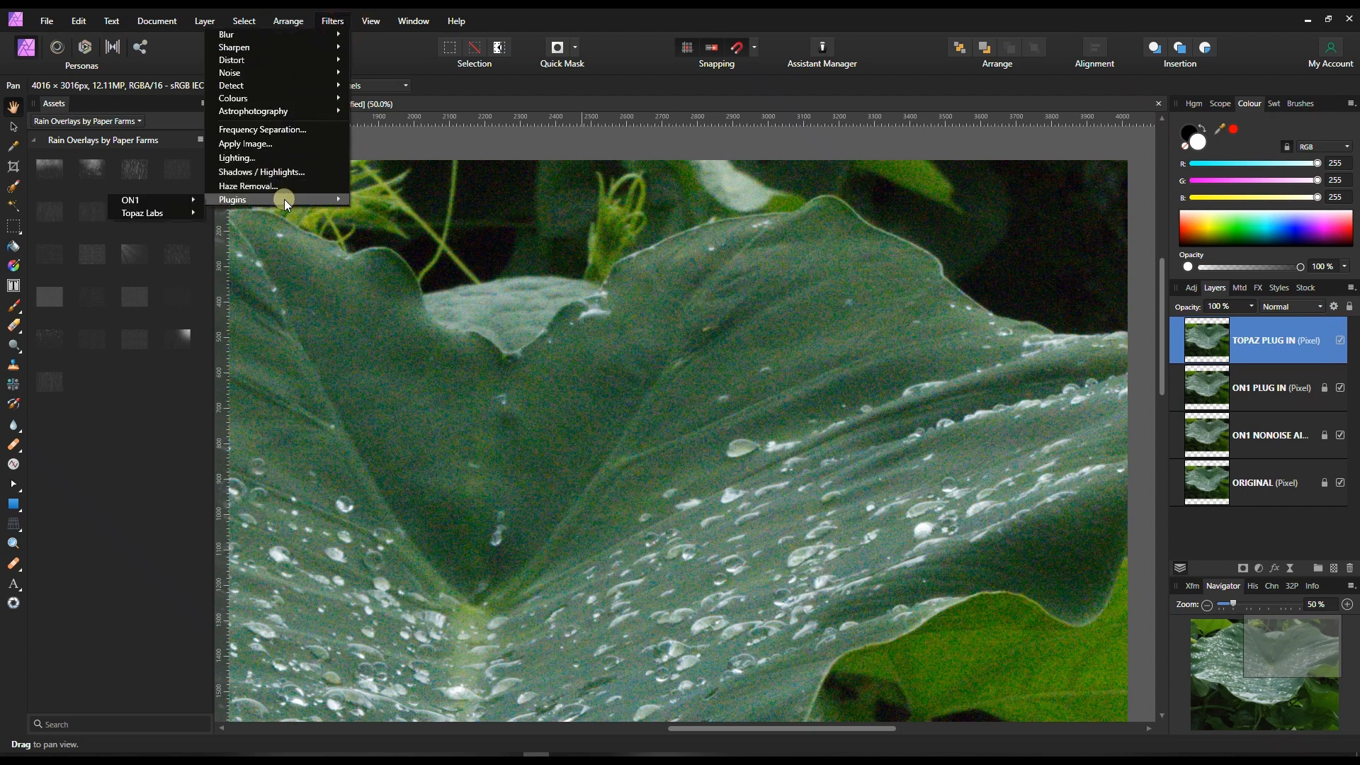
click(173, 212)
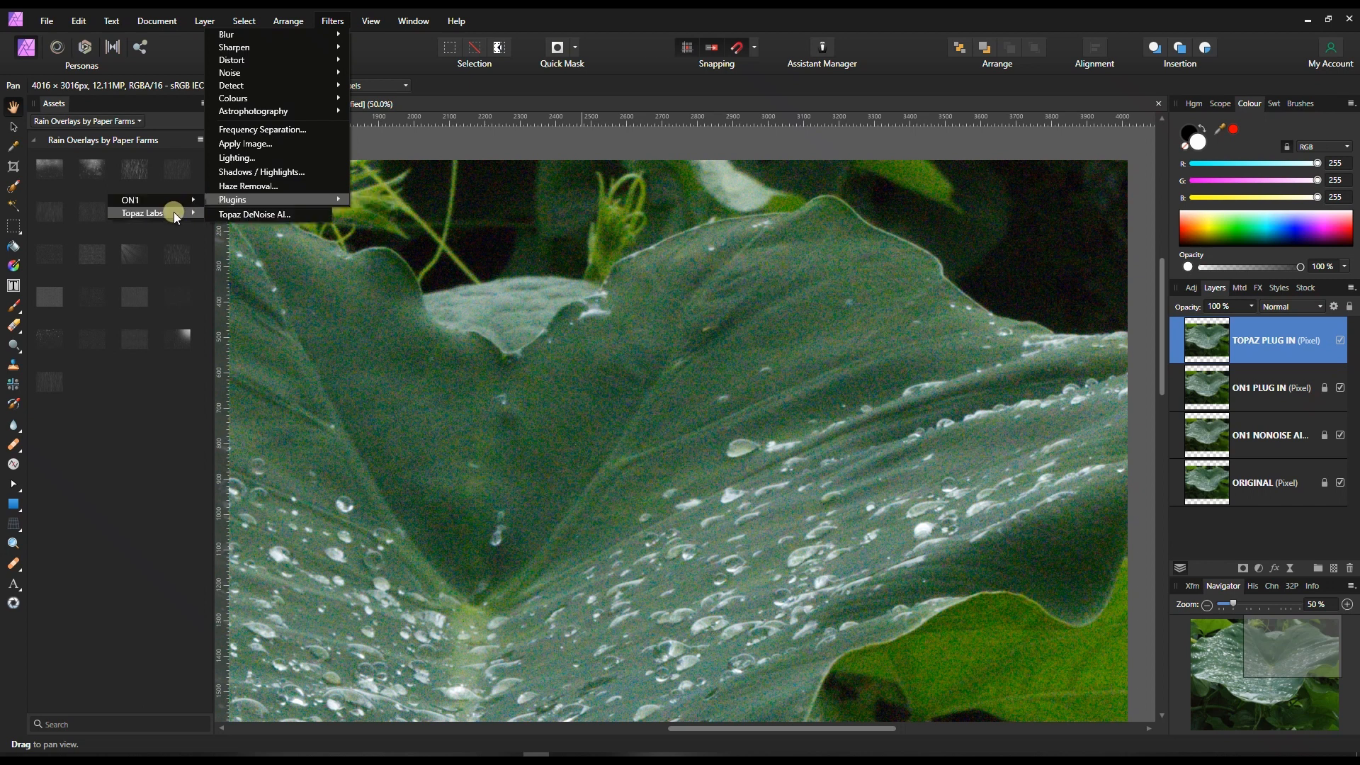
click(223, 212)
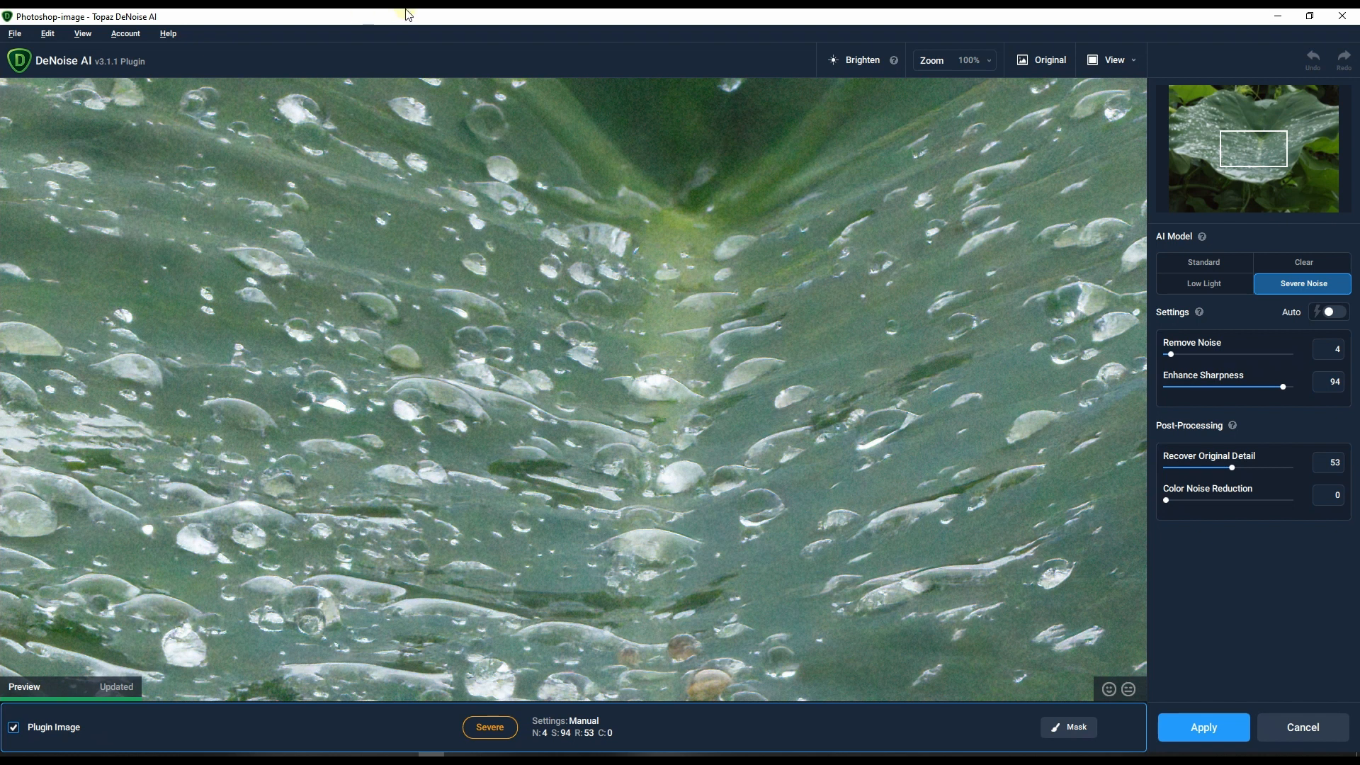
Use automatic noise removal, set Enhance Sharpness to 87 and Recover Original Detail to 31, and apply the denoising to the TOPAZ PLUG IN layer.
drag(1246, 153, 1235, 174)
click(1331, 312)
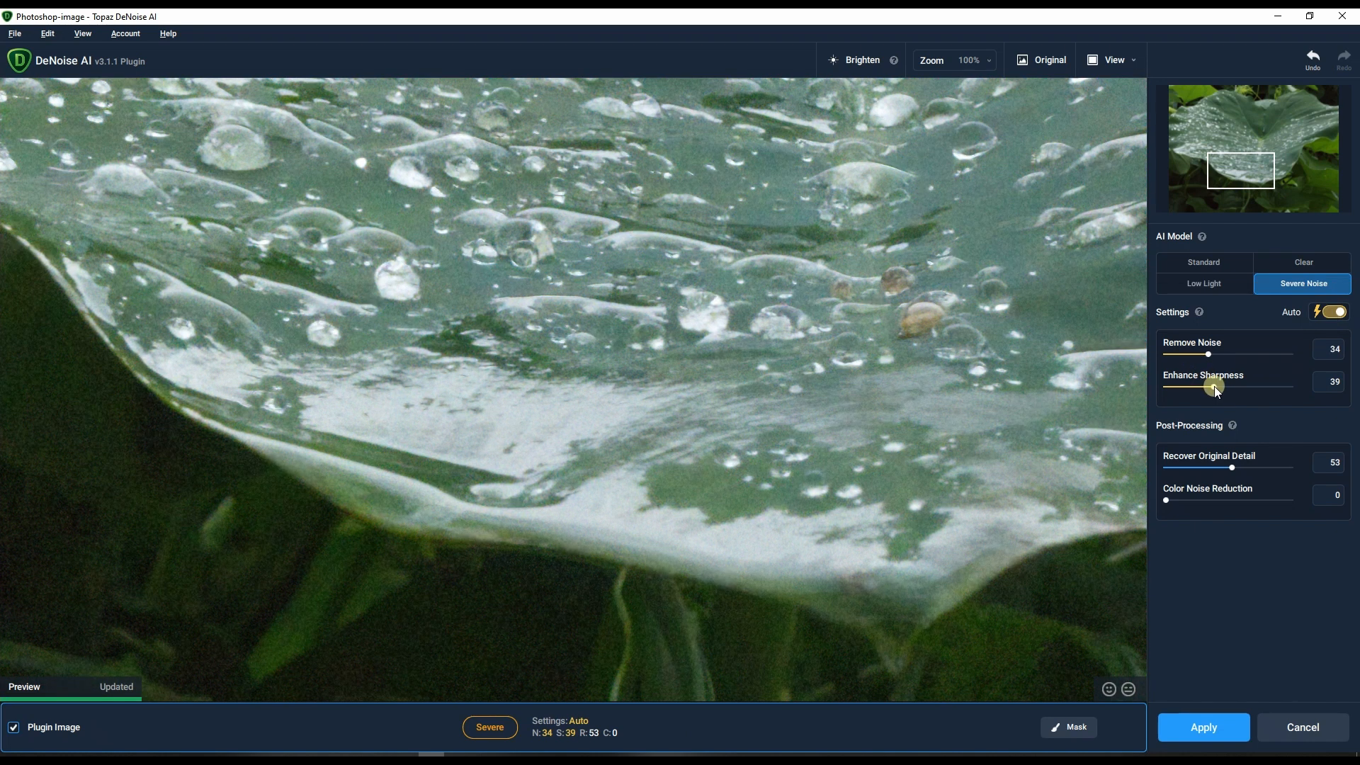
drag(1214, 385, 1264, 390)
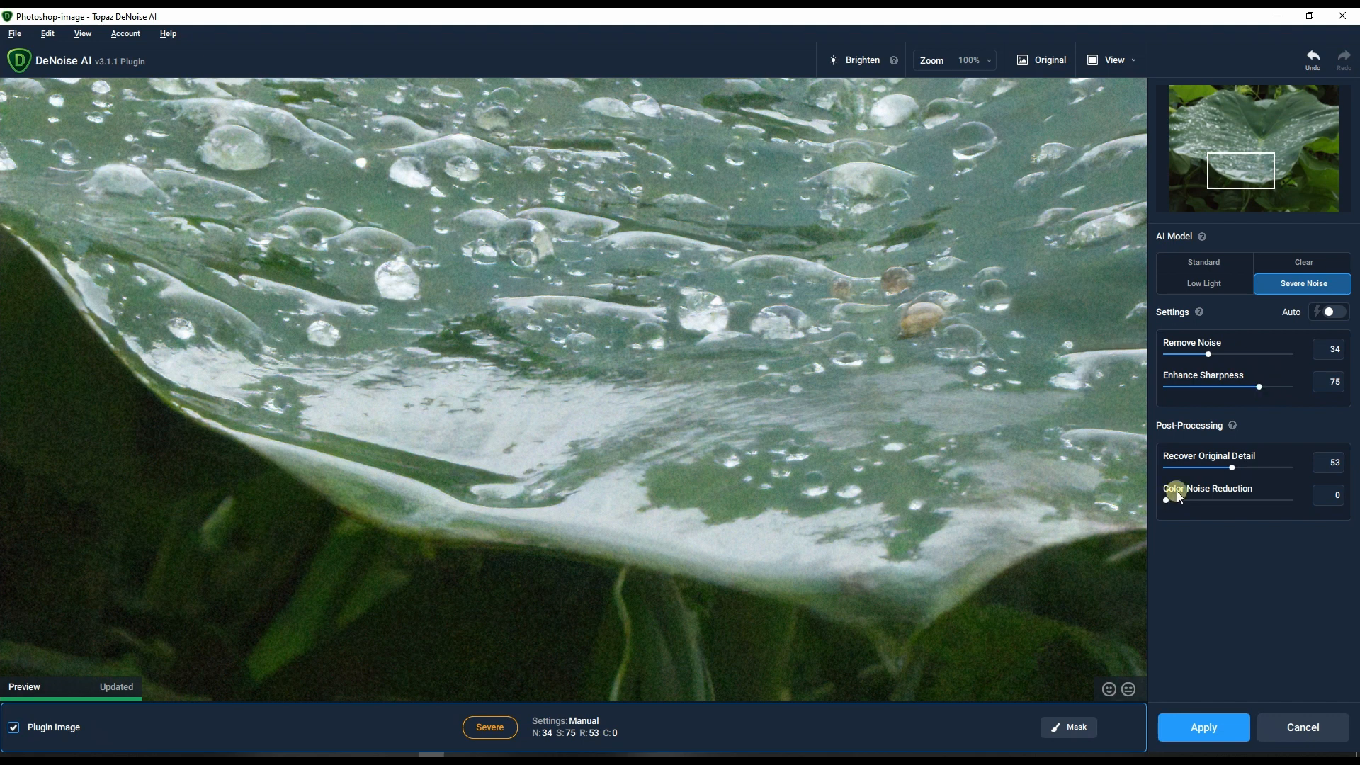
drag(1232, 469, 1215, 469)
drag(1205, 469, 1208, 469)
drag(1268, 388, 1278, 387)
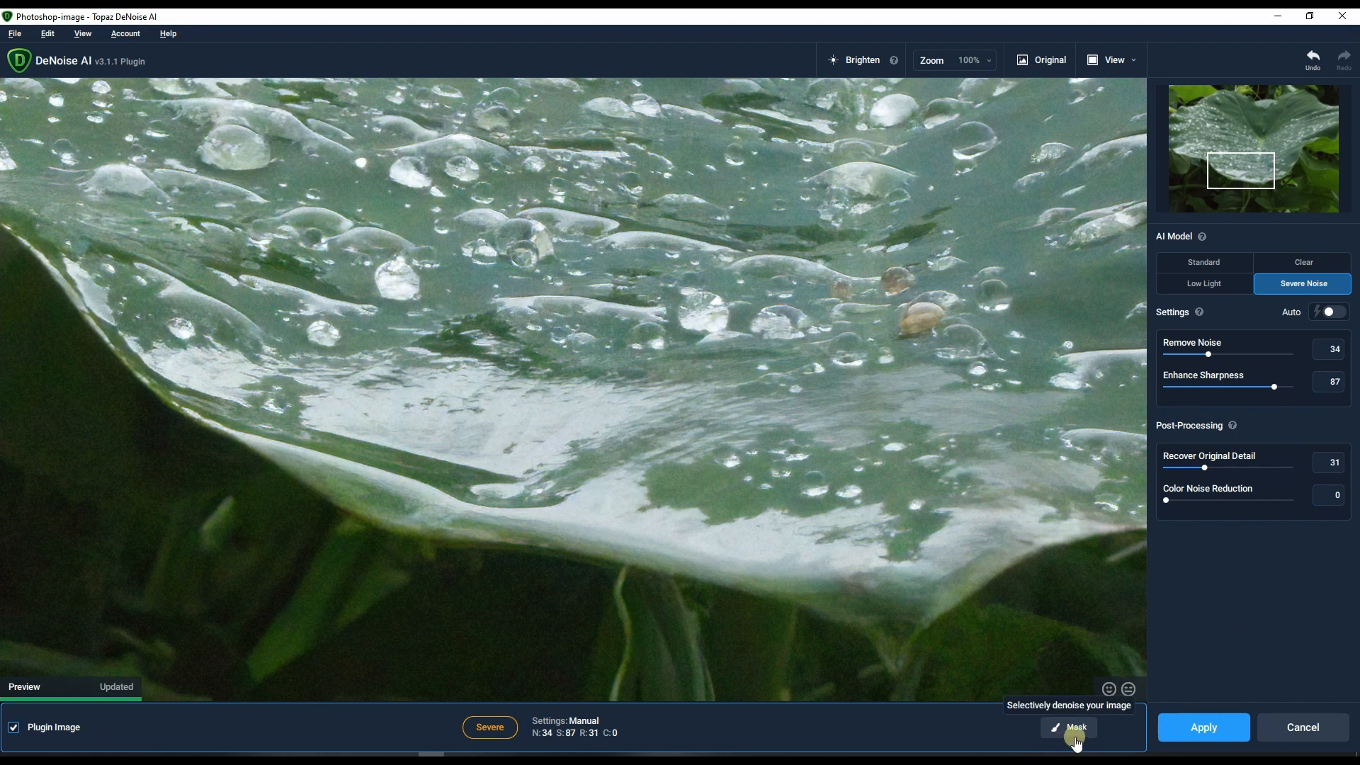
click(1182, 730)
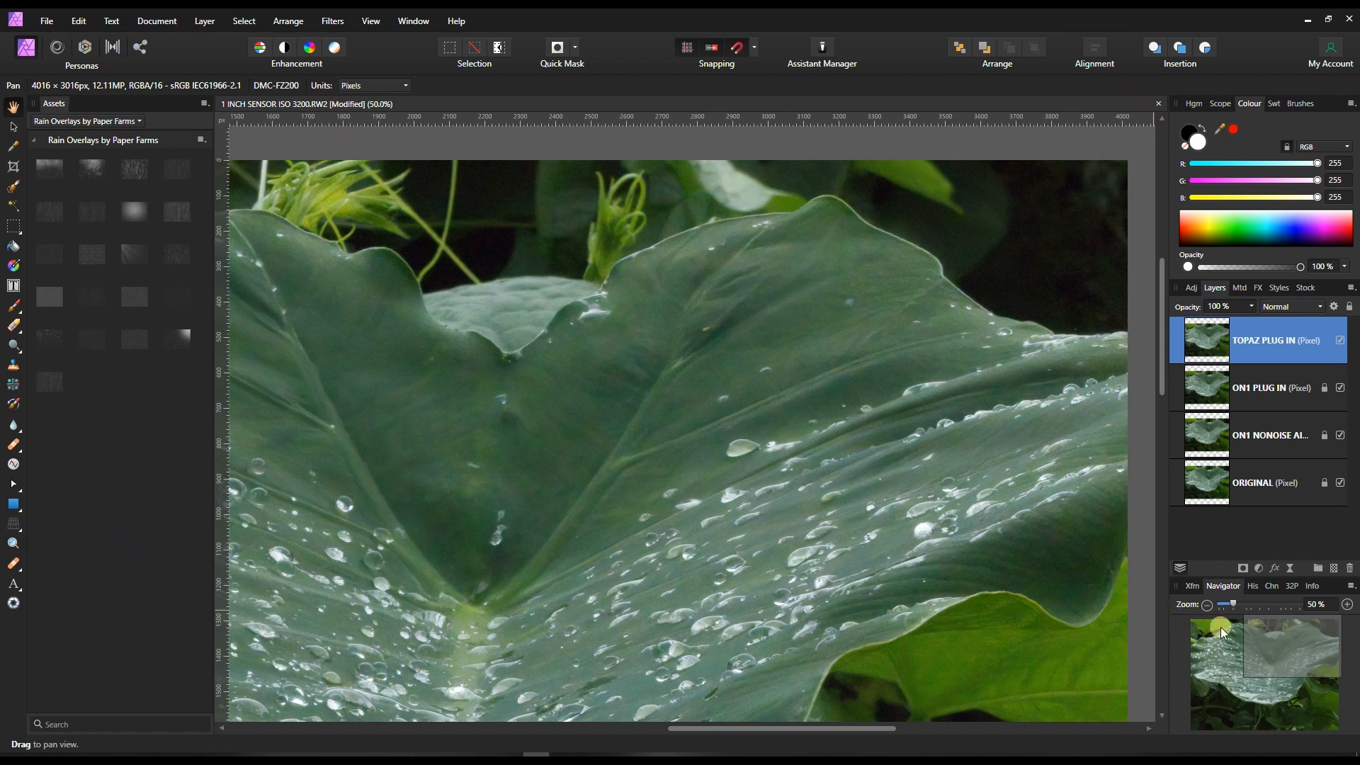
Compare the TOPAZ PLUG IN layer with ON1 NONOISE AI on the upper right leaf at 100% zoom, with ON1 PLUG IN hidden.
drag(1230, 603, 1315, 640)
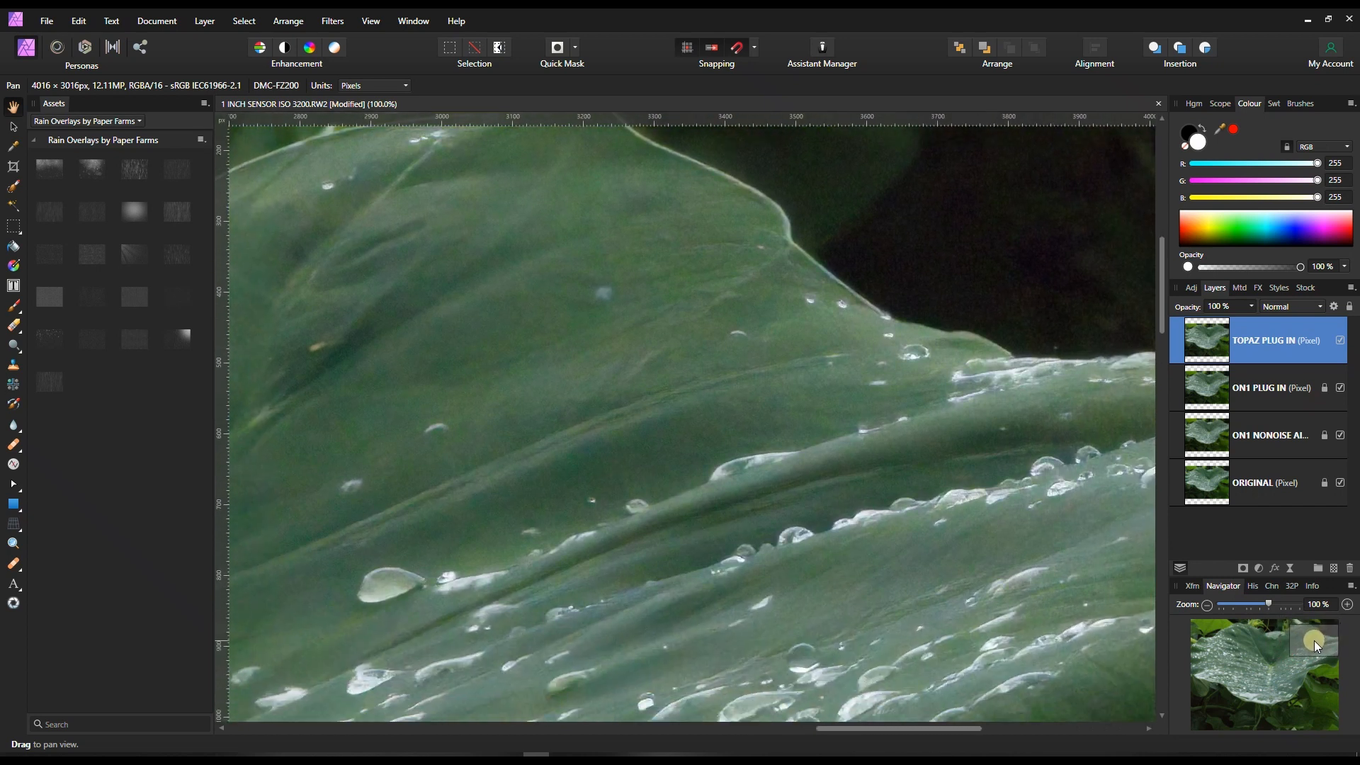
click(1340, 340)
click(1341, 388)
click(1341, 341)
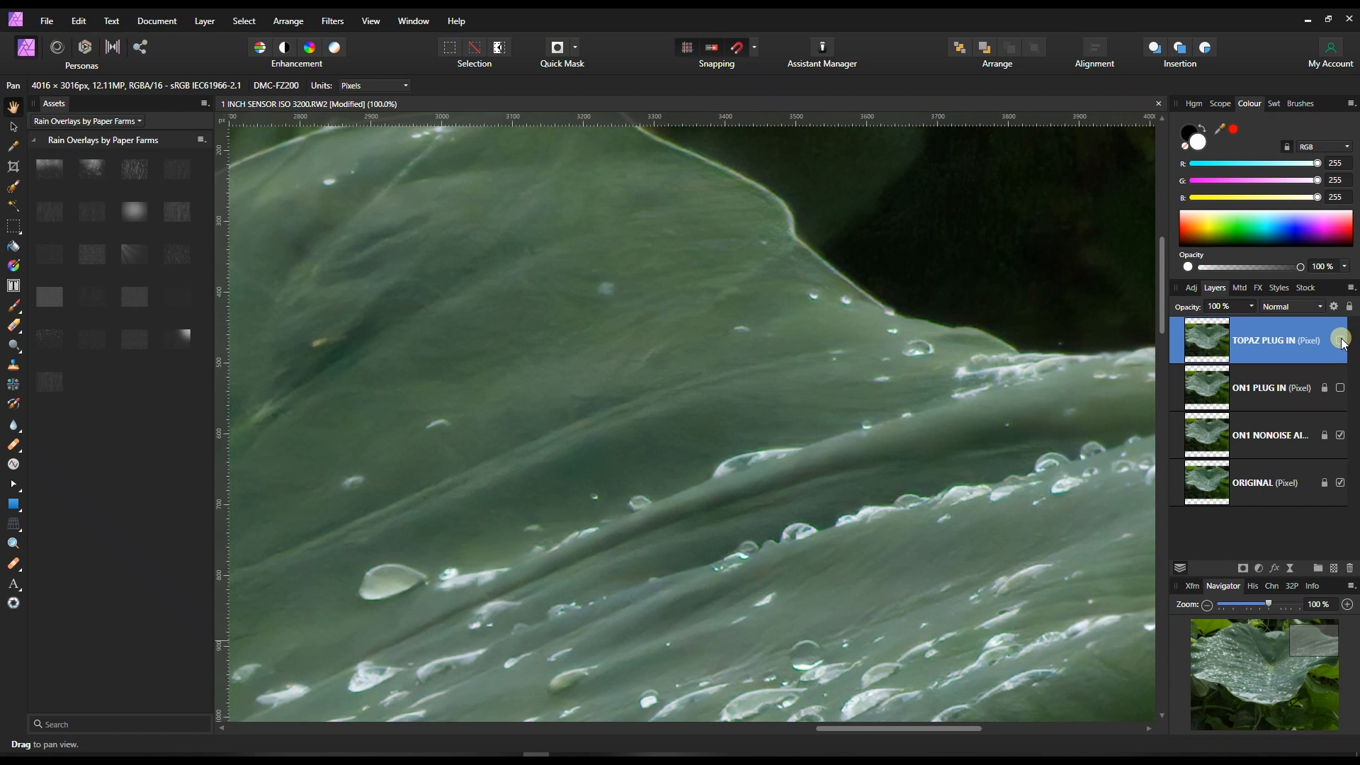
click(1341, 341)
Show the ON1 PLUG IN layer and toggle TOPAZ PLUG IN above it, comparing the upper right leaf and the lower left droplets.
click(1311, 393)
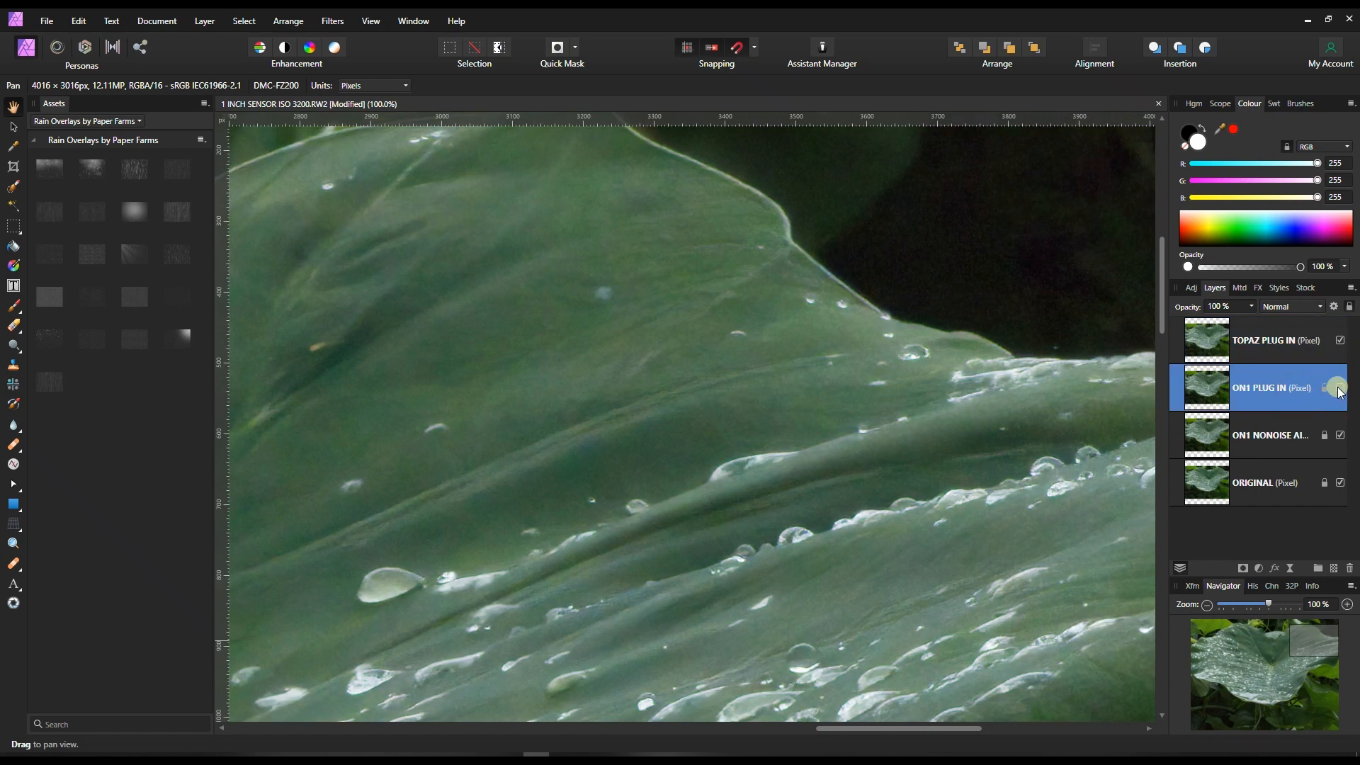
click(1341, 341)
click(1341, 340)
drag(1323, 637, 1240, 680)
click(1339, 342)
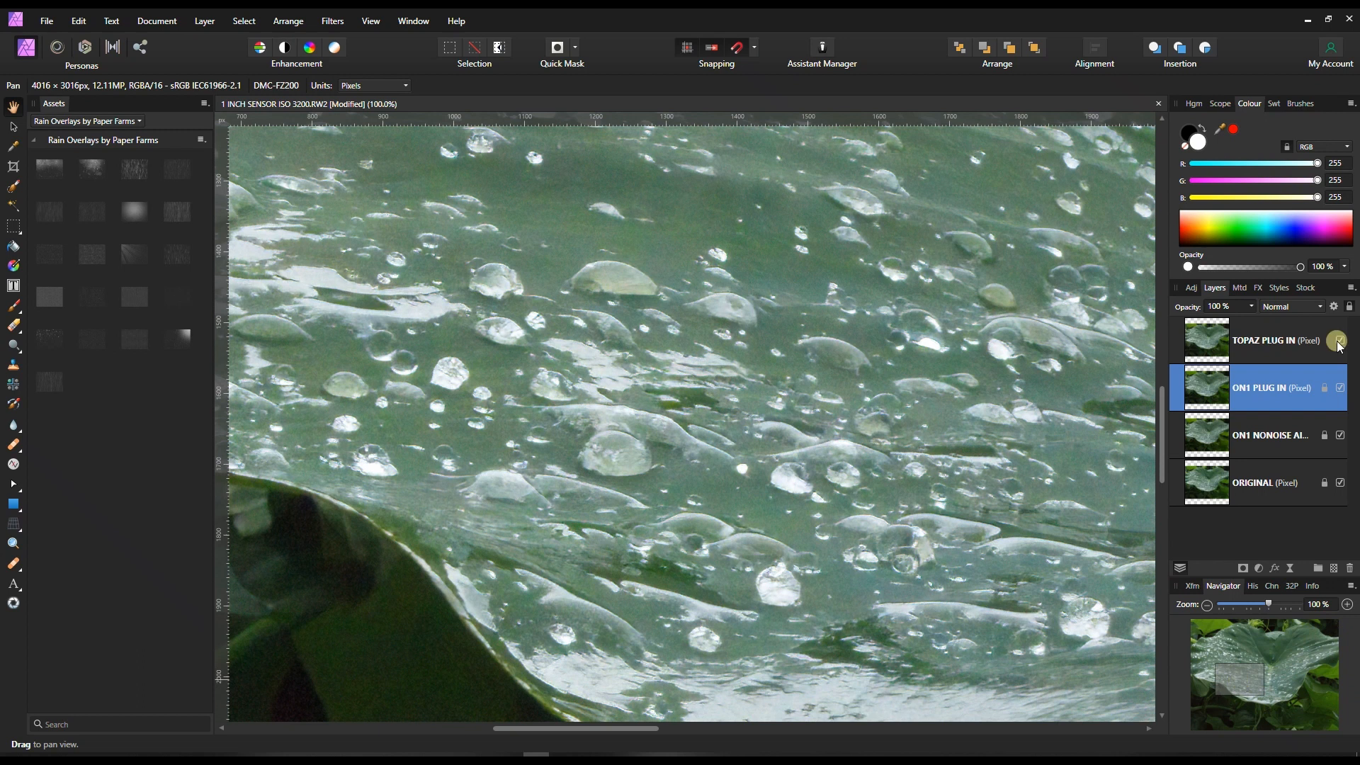
click(1340, 342)
click(1340, 341)
Compare TOPAZ PLUG IN with ON1 PLUG IN around the leaf's central notch and its lower right edge, leaving the Topaz layer hidden.
drag(1241, 670, 1261, 648)
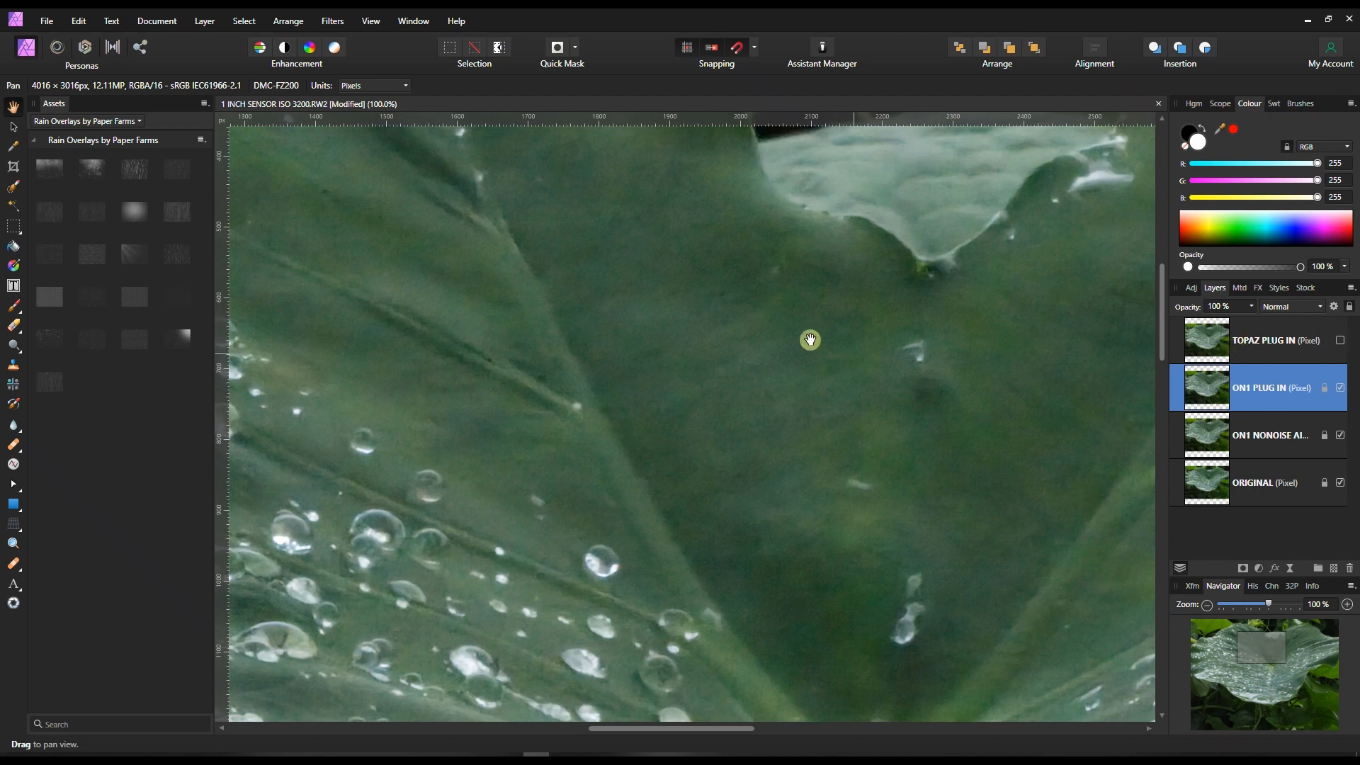
click(1341, 343)
click(1257, 633)
drag(1256, 632, 1312, 639)
click(1345, 346)
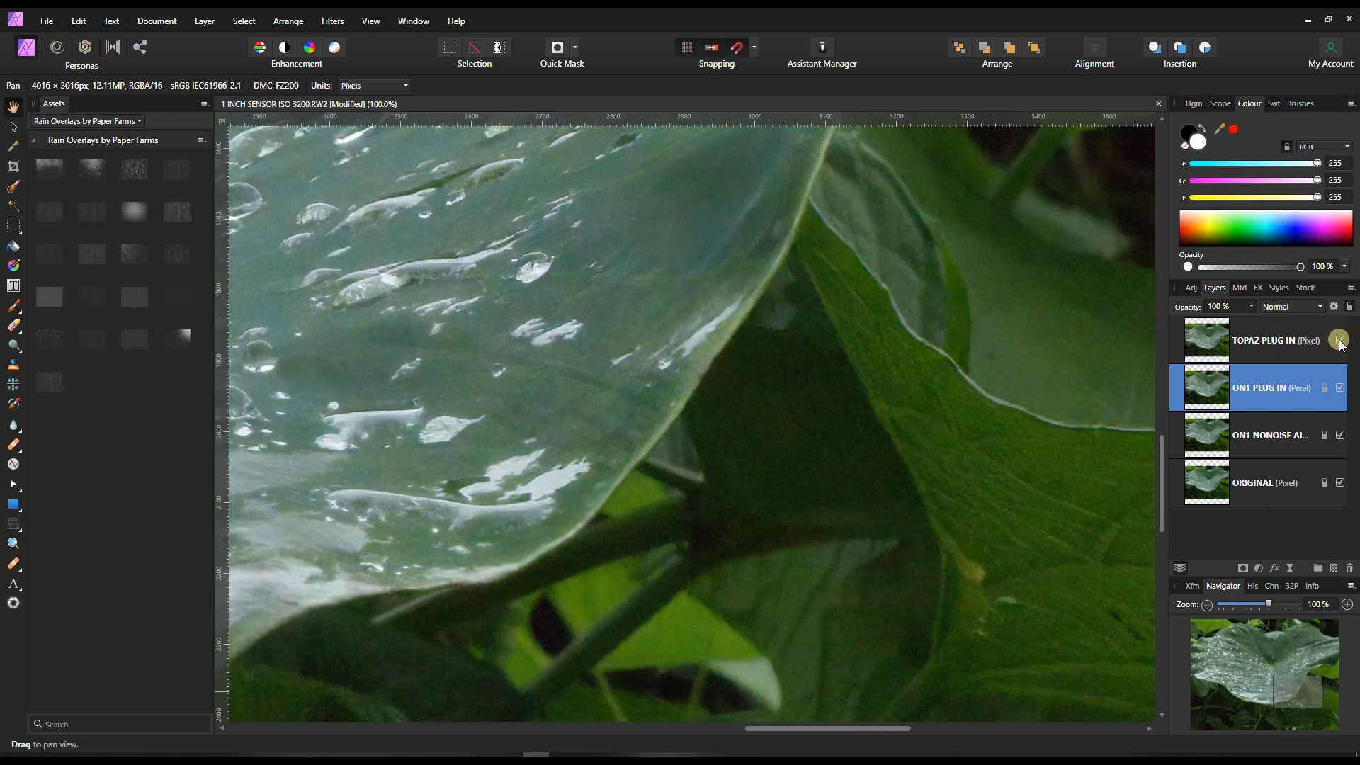
click(1340, 340)
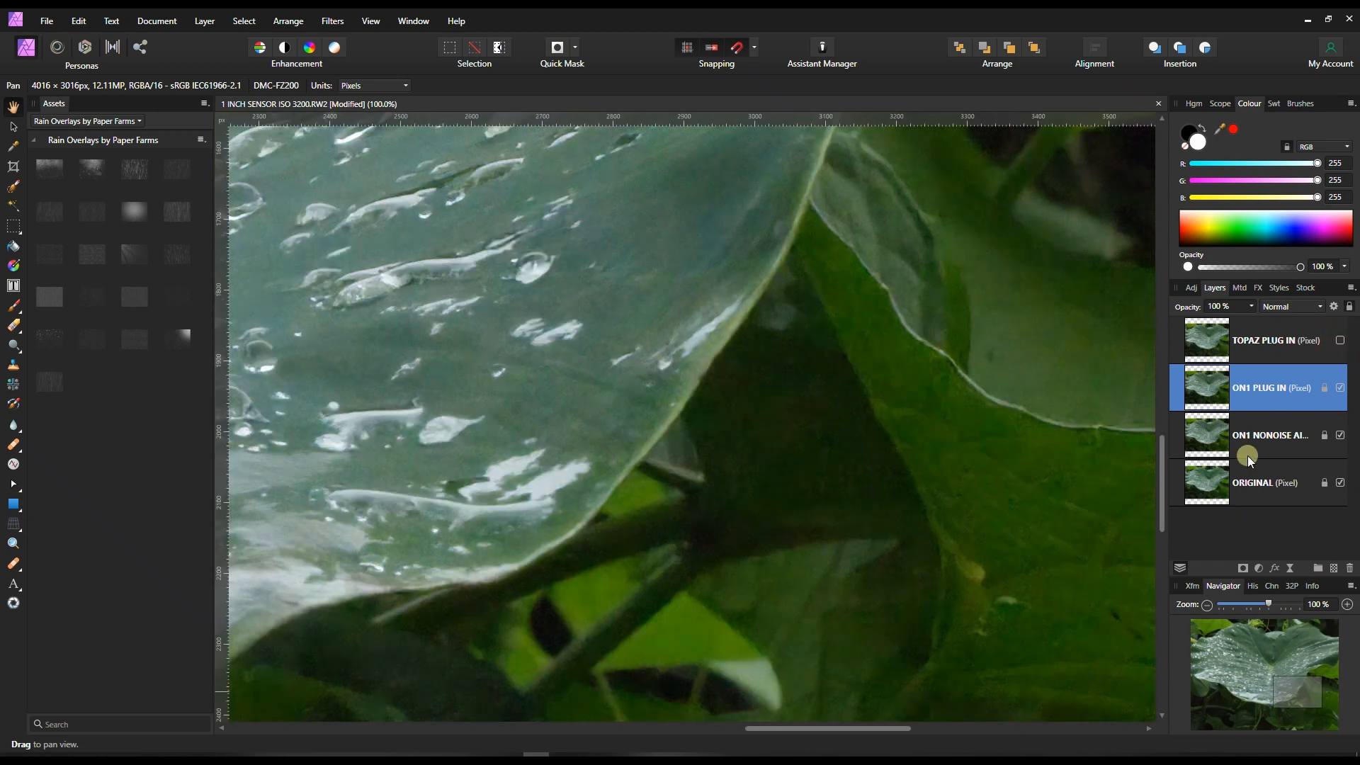
Select the ON1 NONOISE AI layer and toggle ON1 PLUG IN above it, comparing the lower right leaf edge and the central droplets.
click(1252, 438)
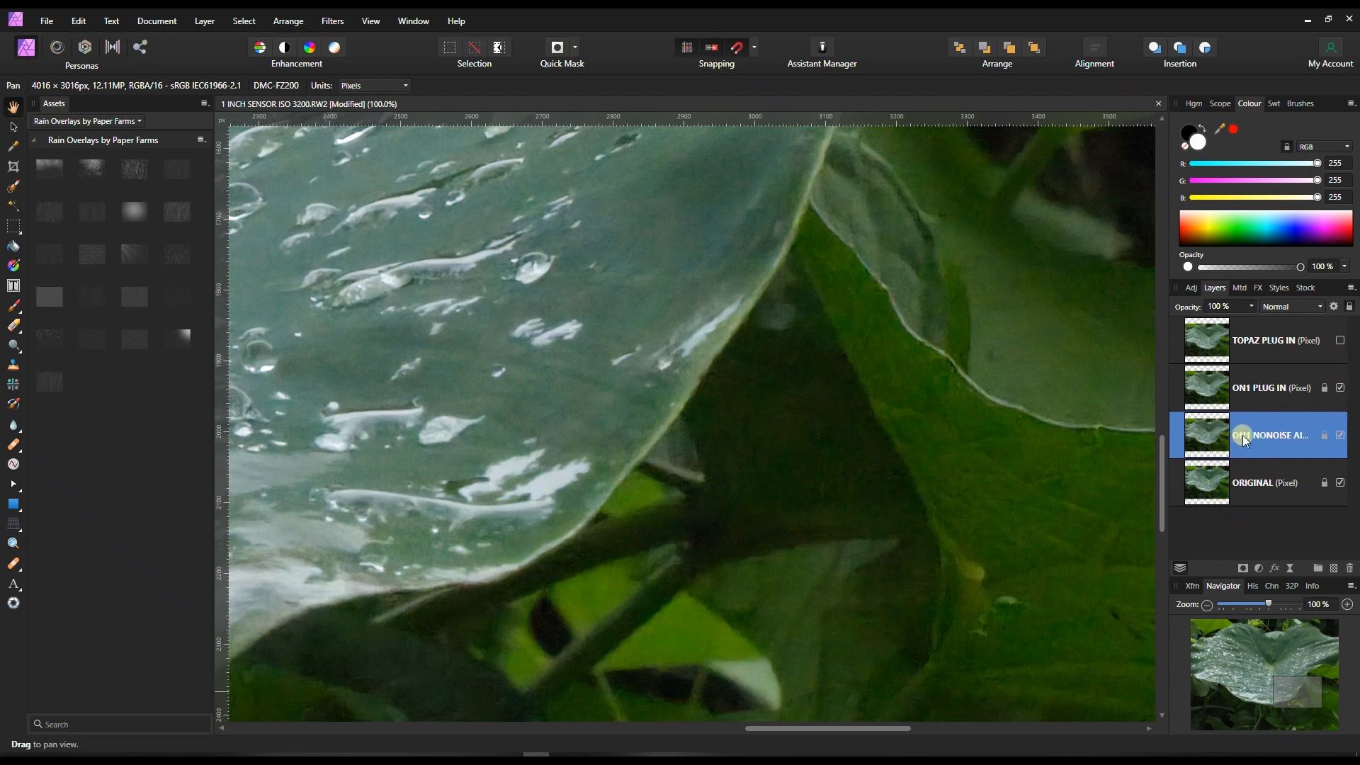
click(1340, 383)
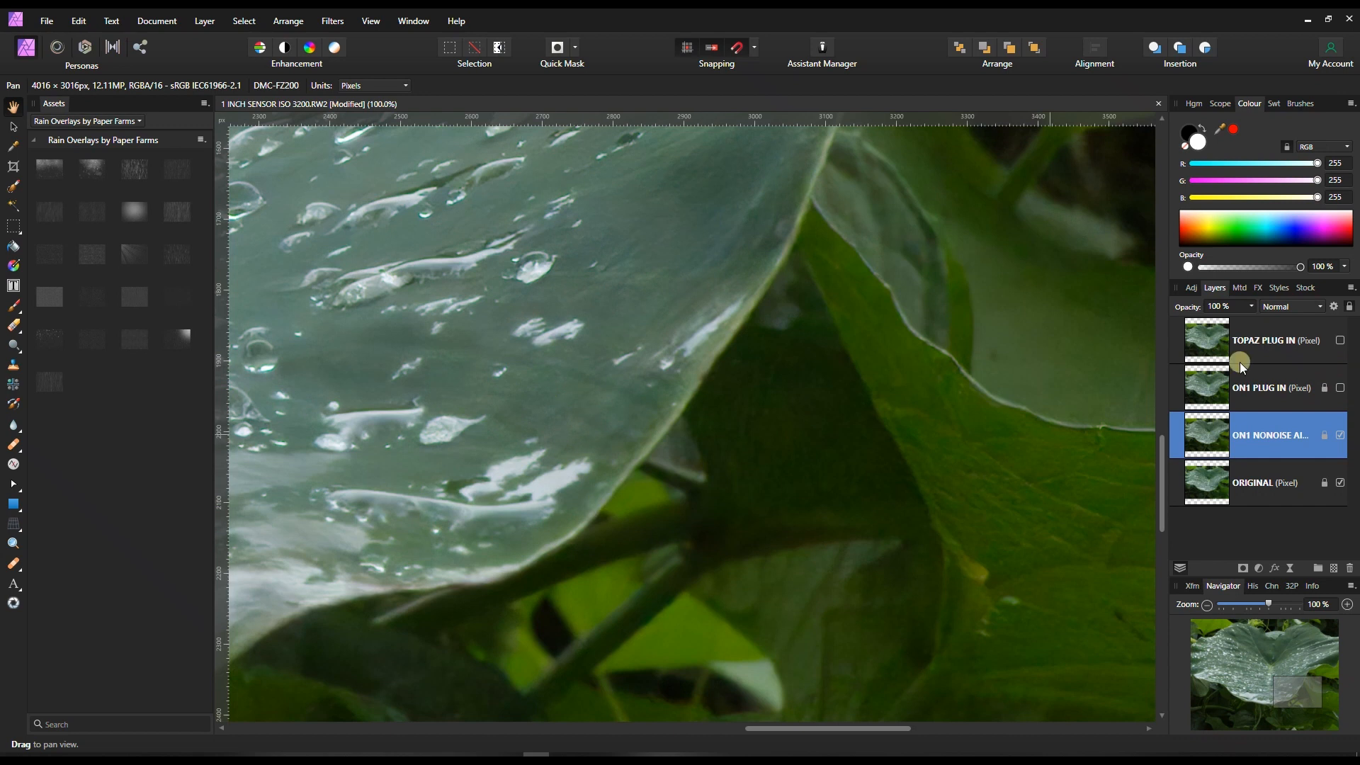
click(1341, 387)
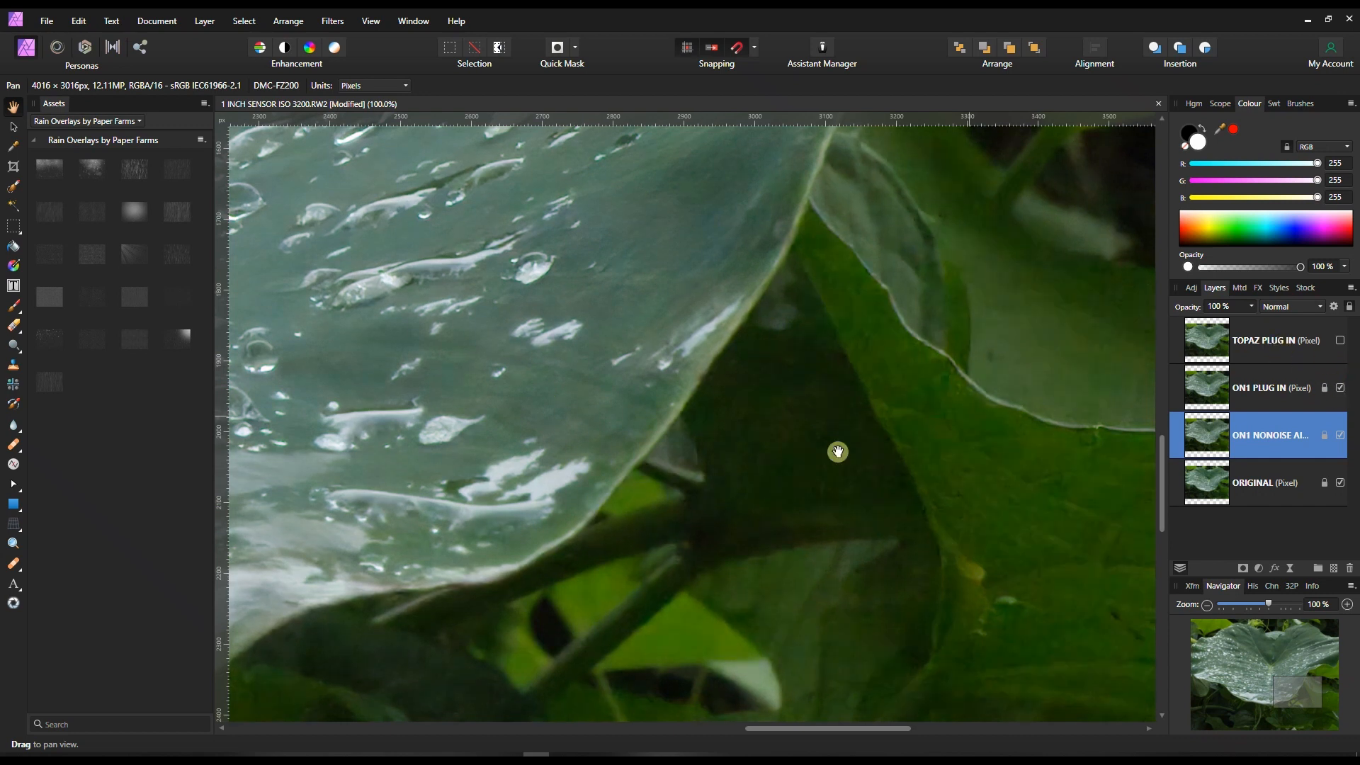
drag(541, 449, 932, 607)
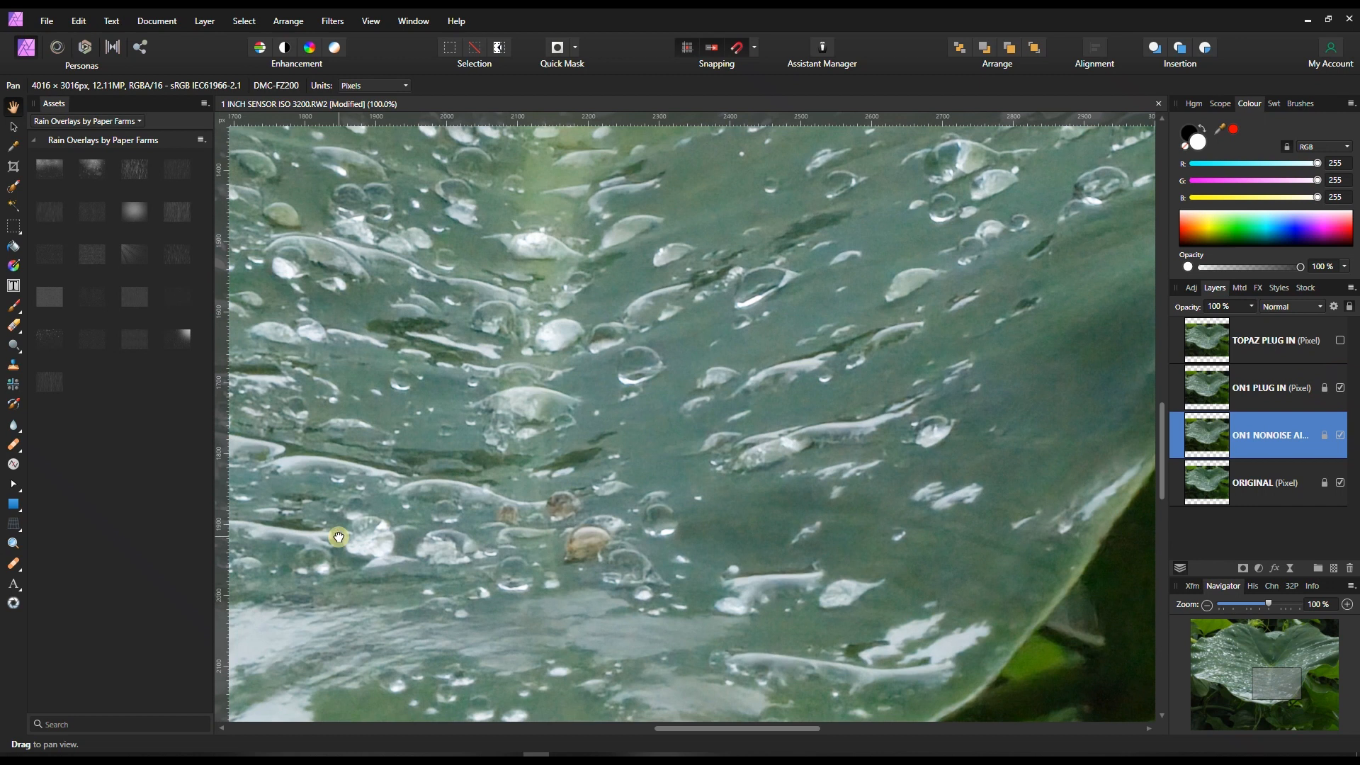
drag(340, 537, 647, 643)
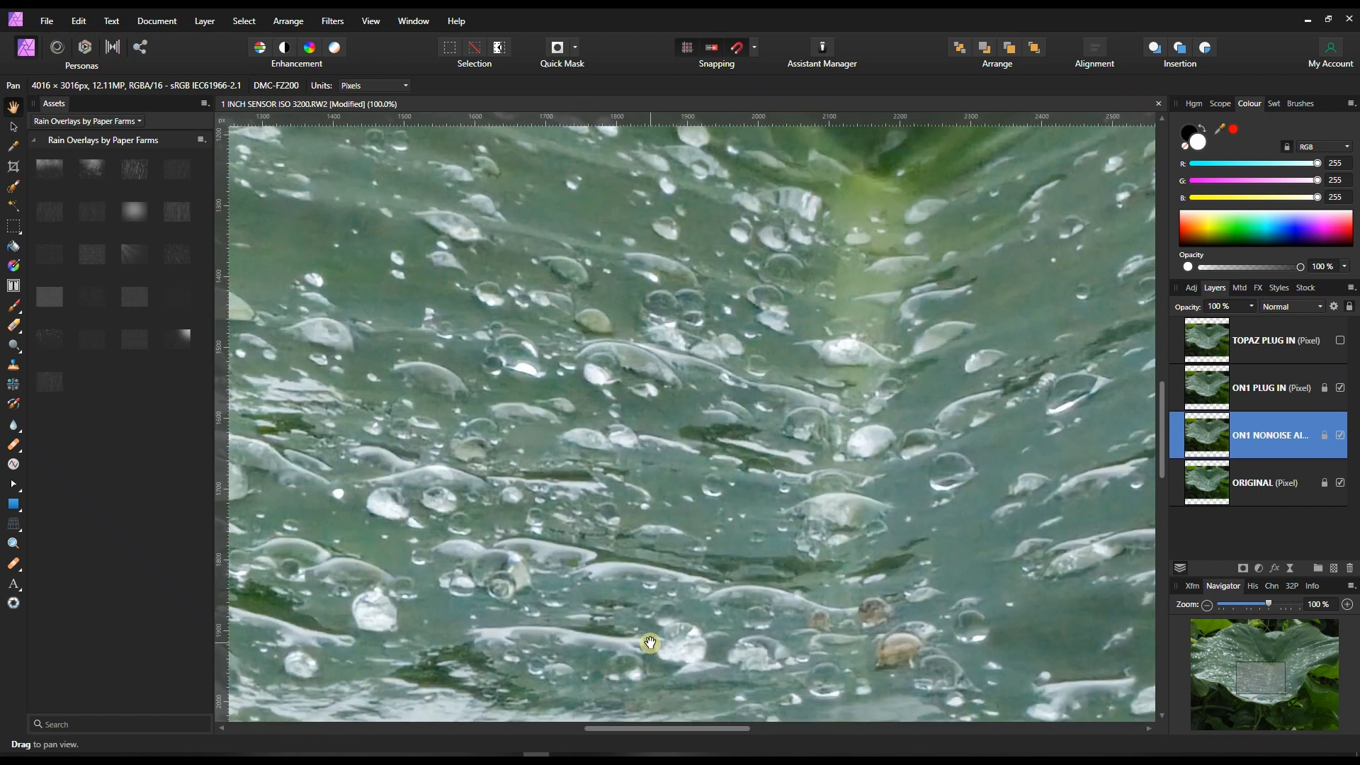
click(1341, 389)
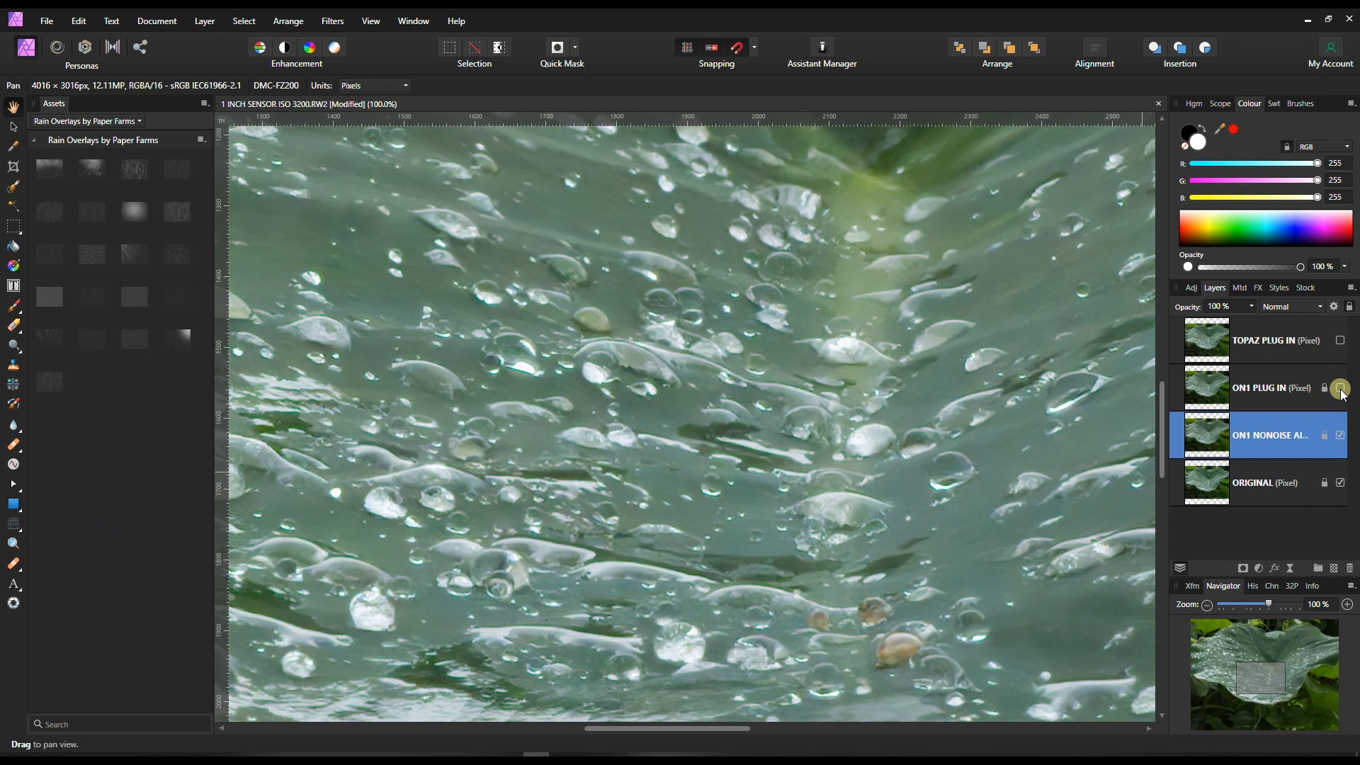
Compare ON1 PLUG IN with ON1 NONOISE AI at the upper leaf tip, ending with both ON1 PLUG IN and TOPAZ PLUG IN shown.
drag(1252, 665, 1305, 634)
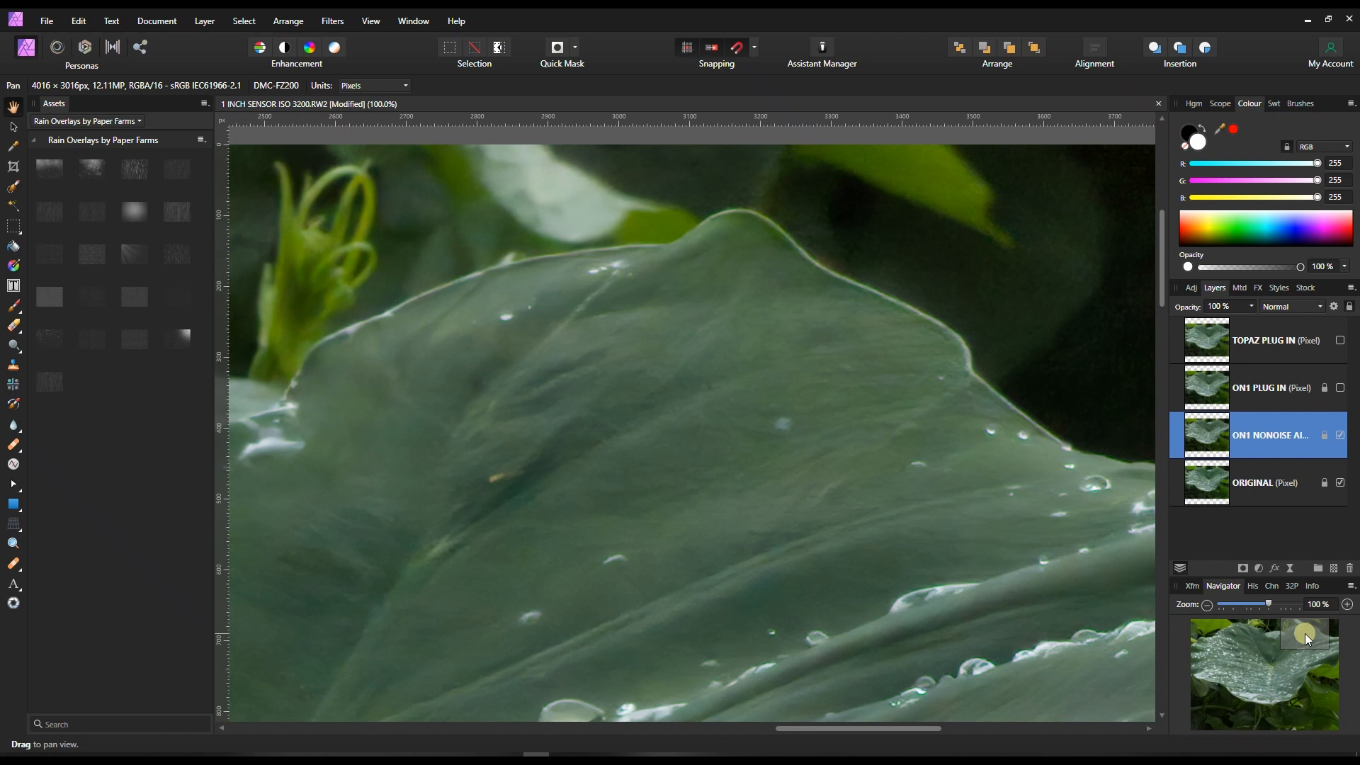
click(1338, 389)
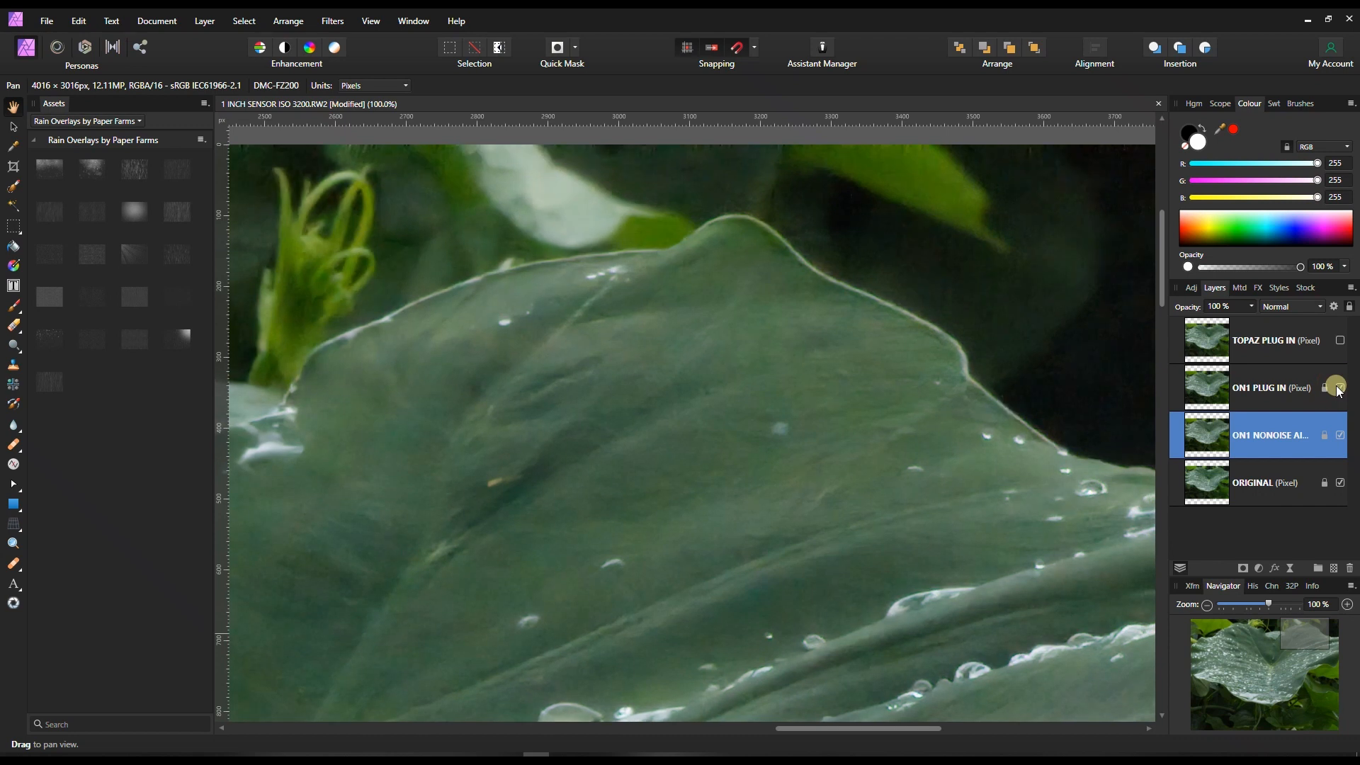
click(1338, 388)
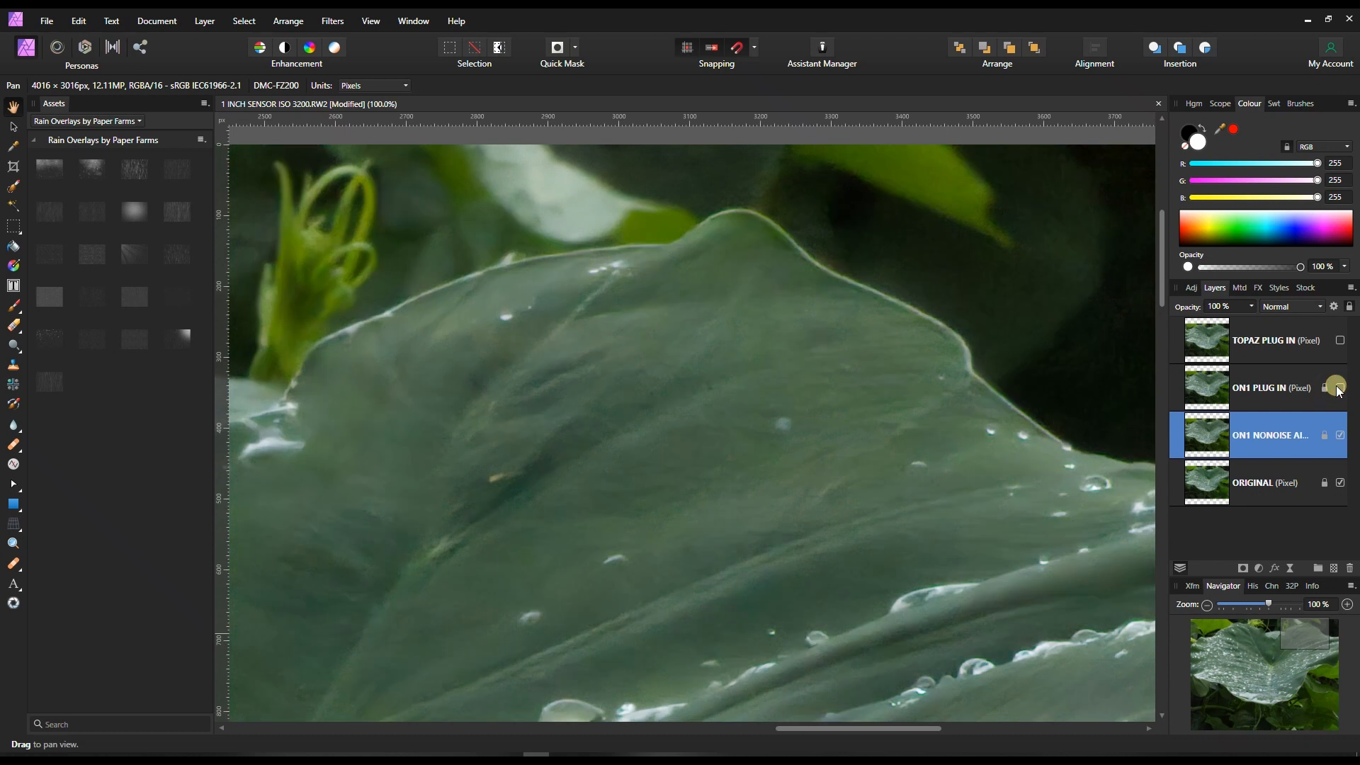
click(1339, 389)
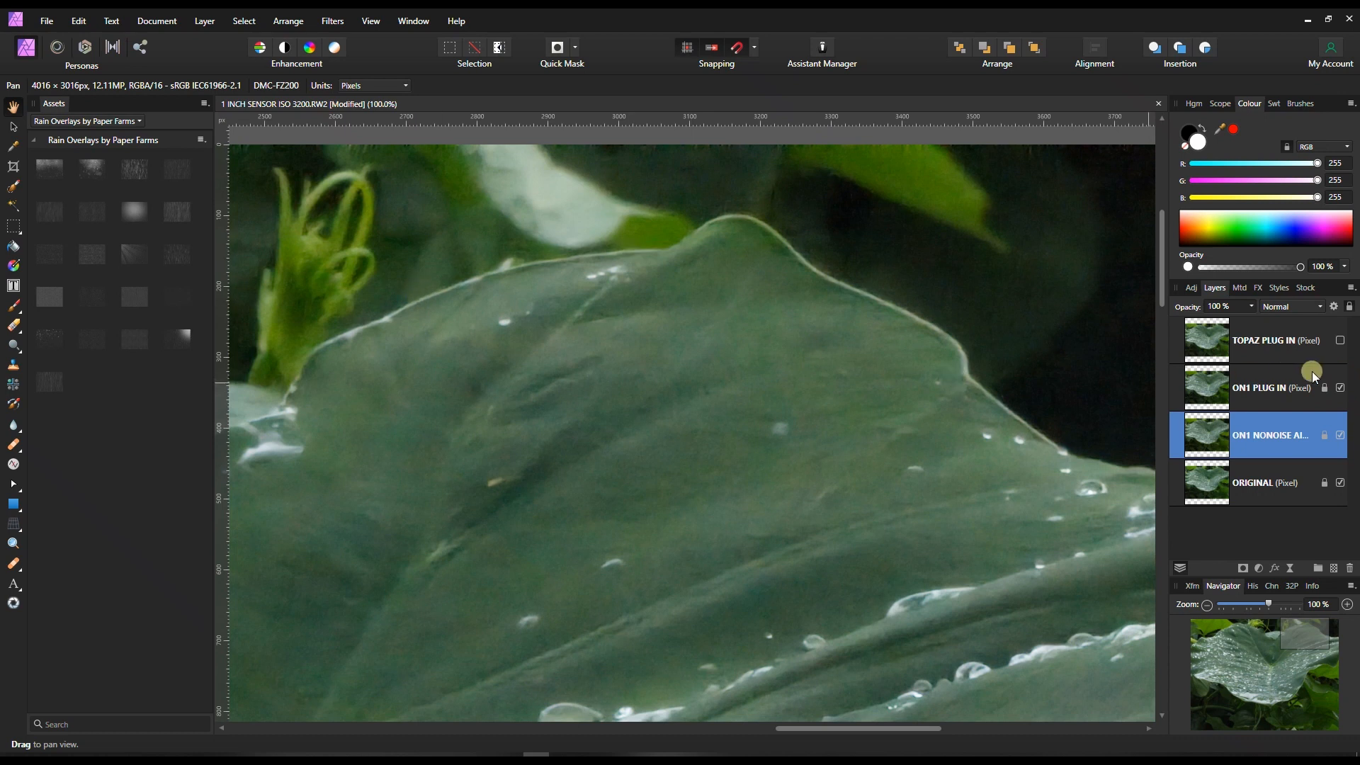
click(1341, 387)
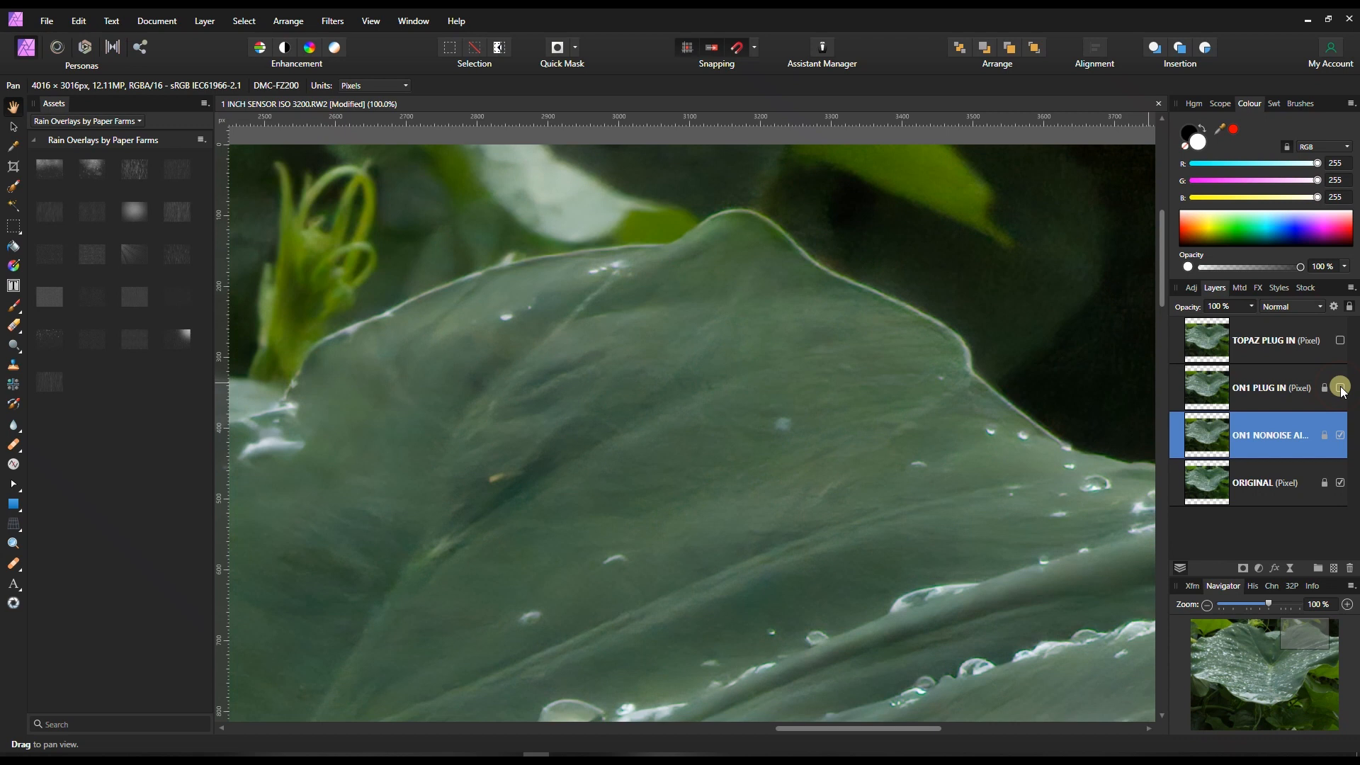
click(1340, 388)
click(1340, 387)
click(1340, 387)
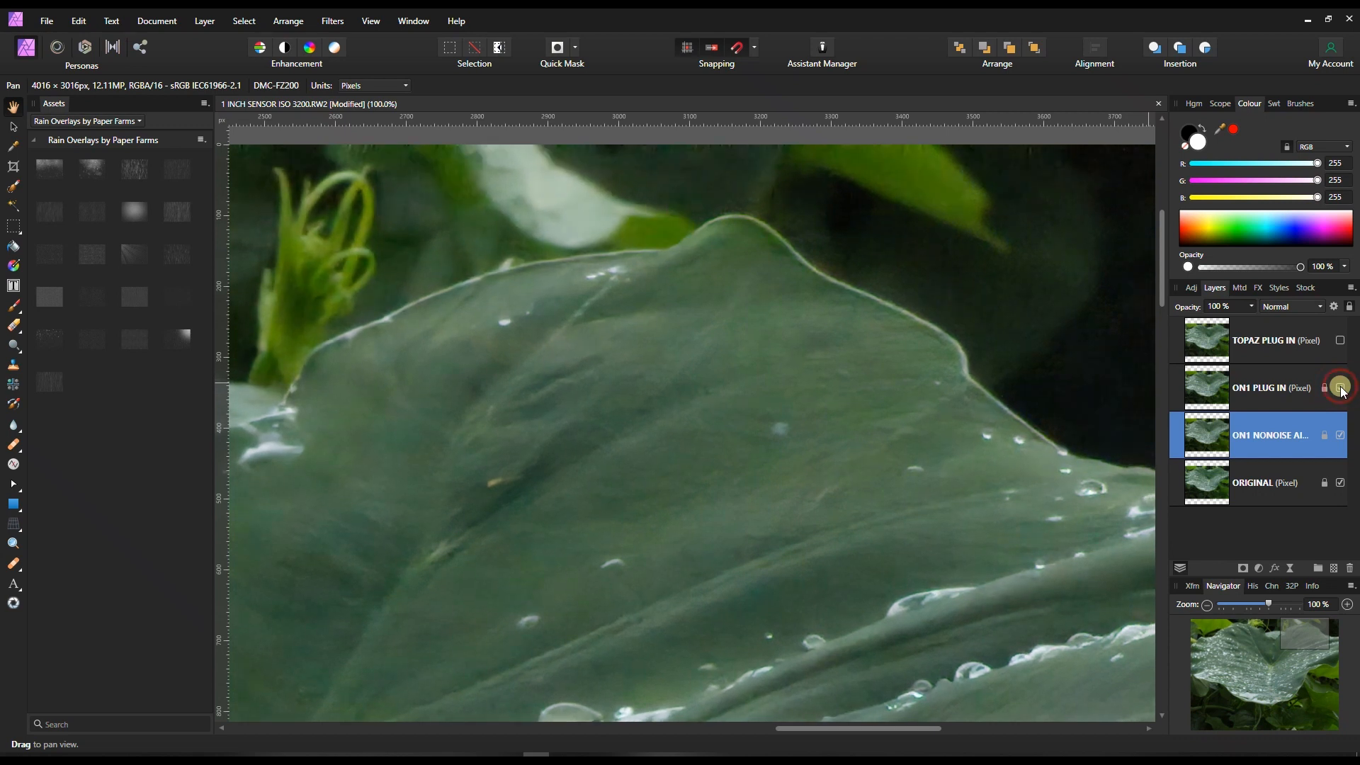
click(1340, 341)
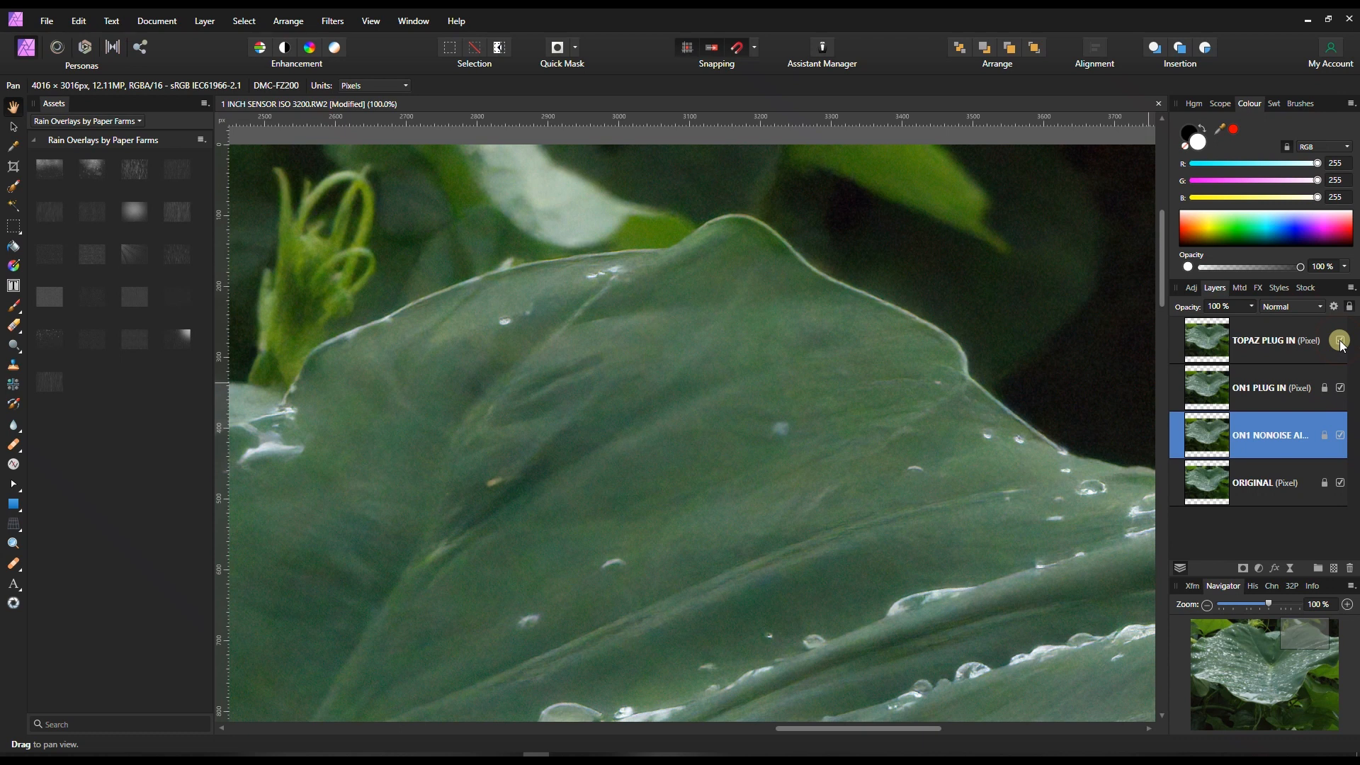